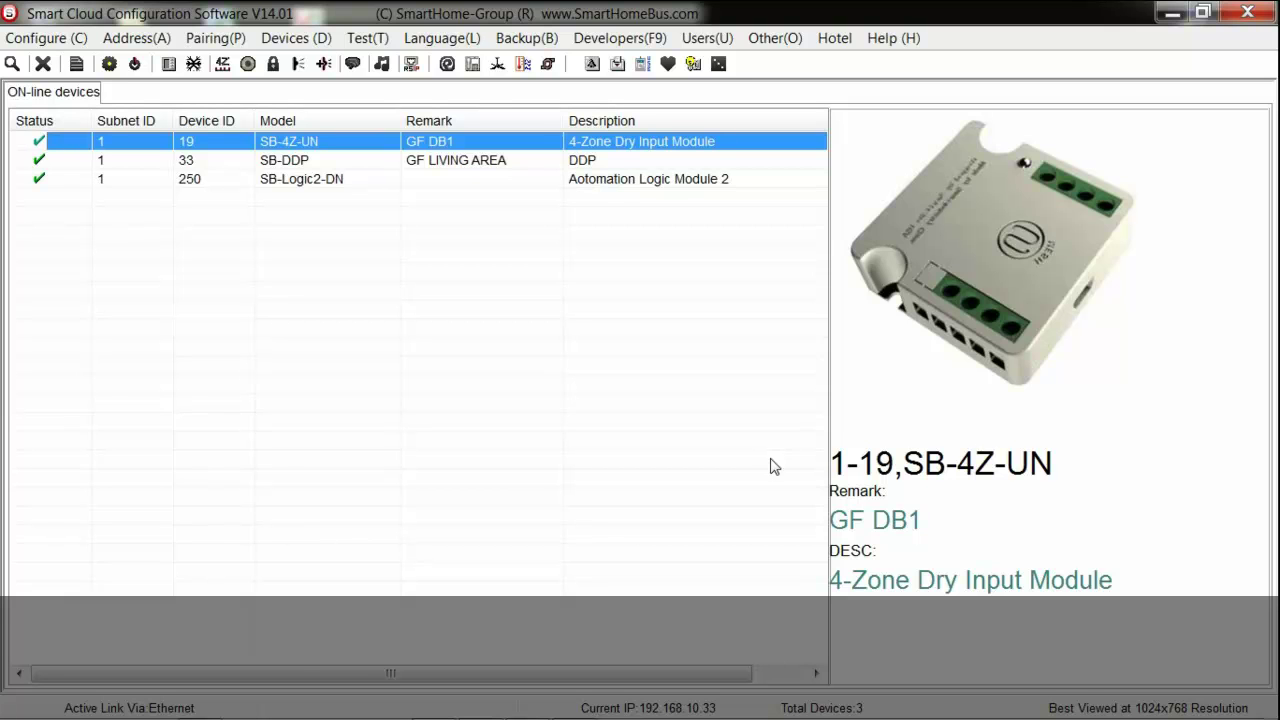
Refresh the online devices and open SB-4Z-UN's dry contact settings, reviewing the Bed Room and Living Room contacts
click(582, 160)
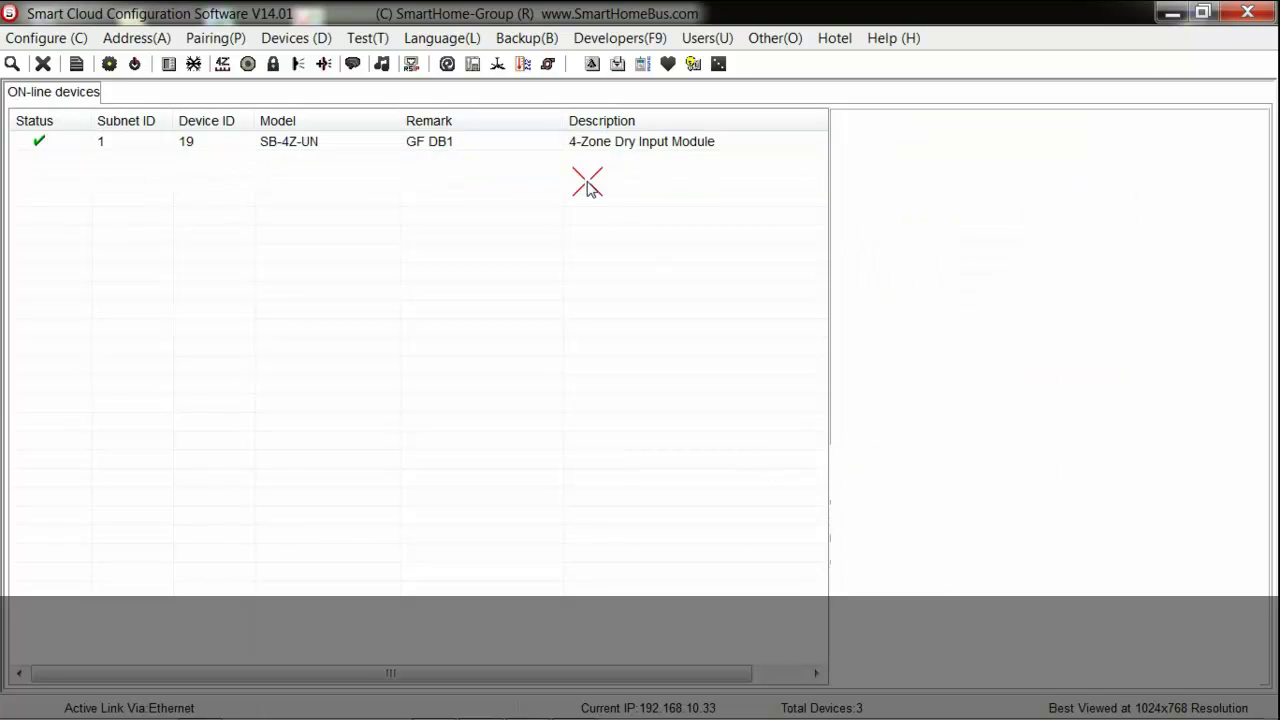
click(487, 213)
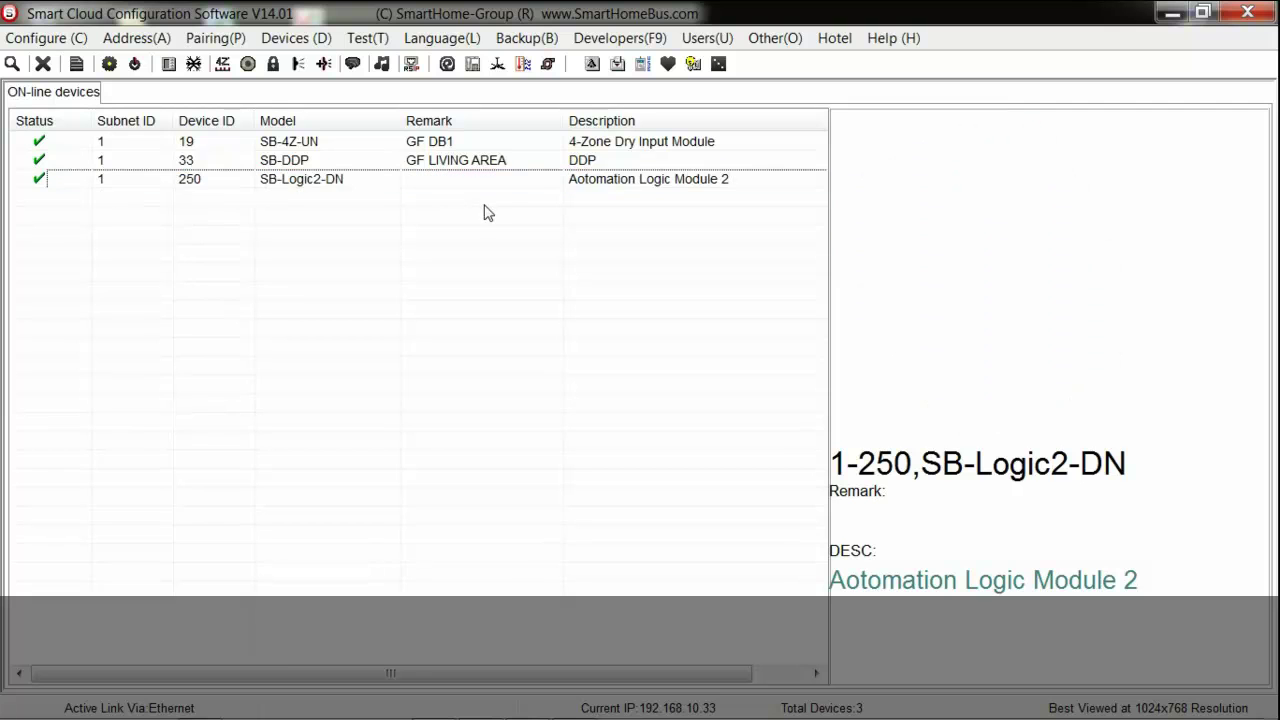
click(483, 141)
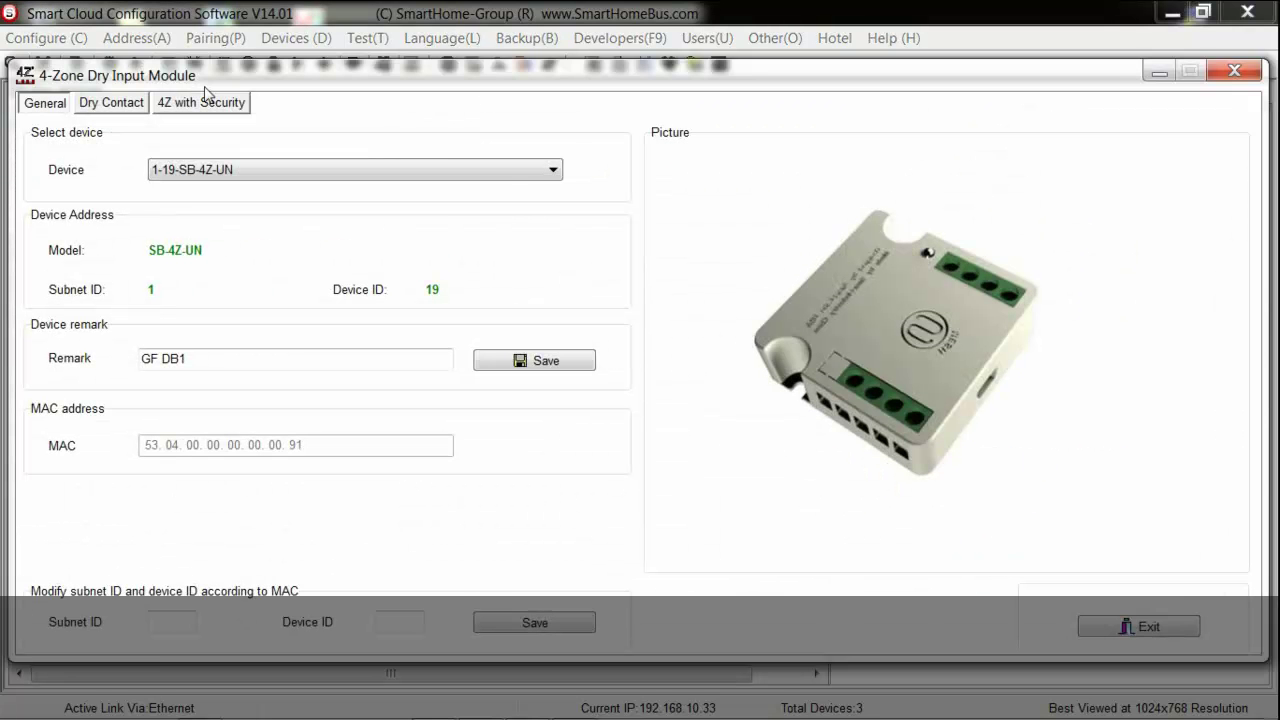
click(123, 103)
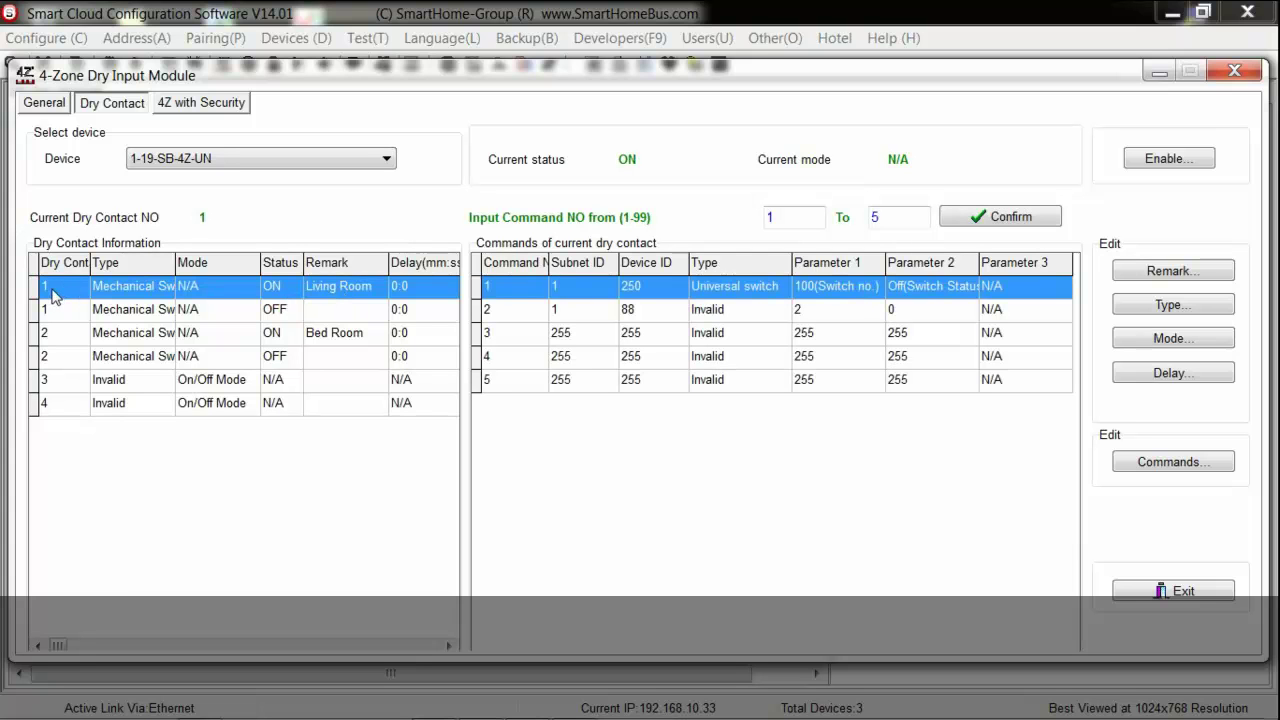
click(318, 335)
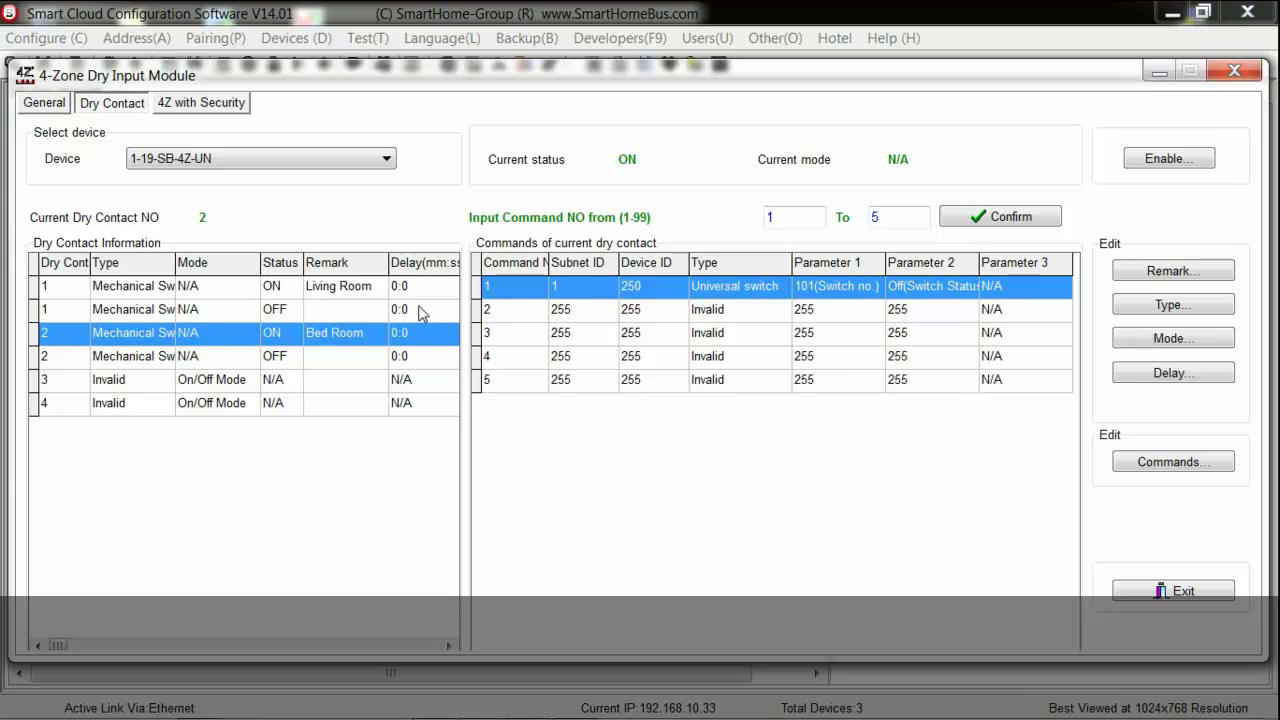
click(350, 290)
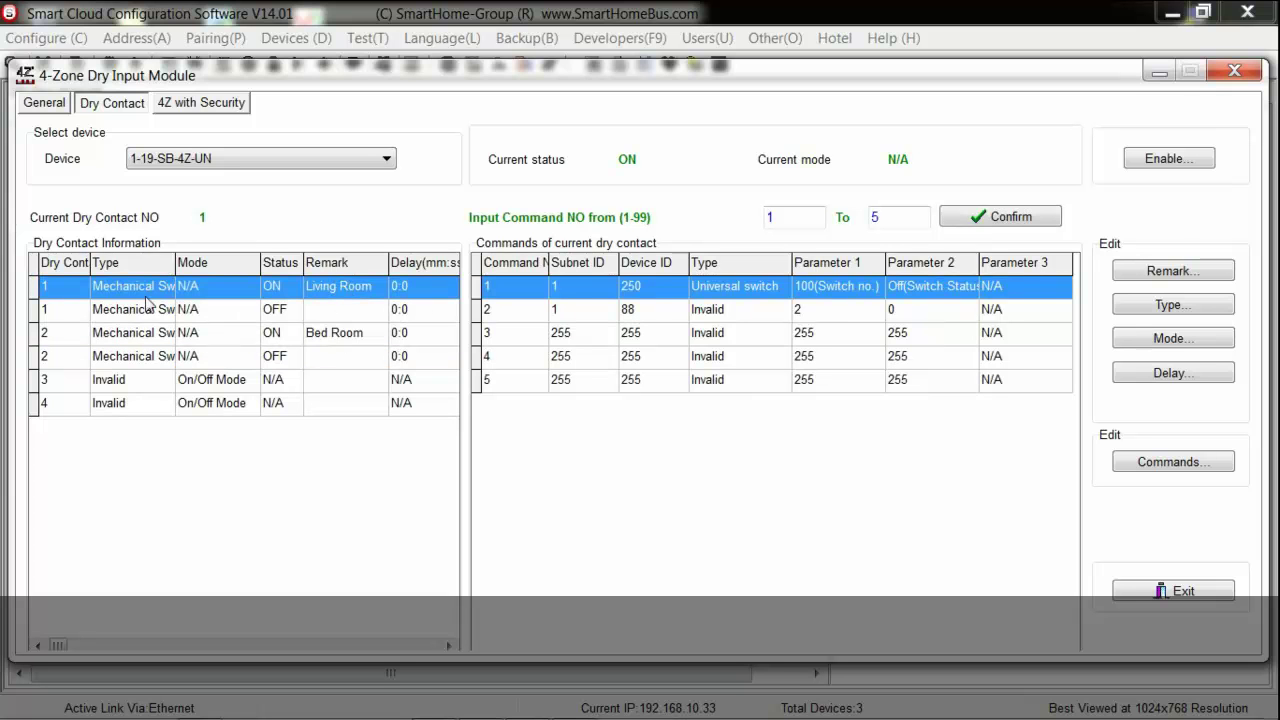
Check the dry contact type choices, keep contact 1 as Mechanical Switch, and exit without saving
click(1147, 314)
click(582, 323)
click(588, 325)
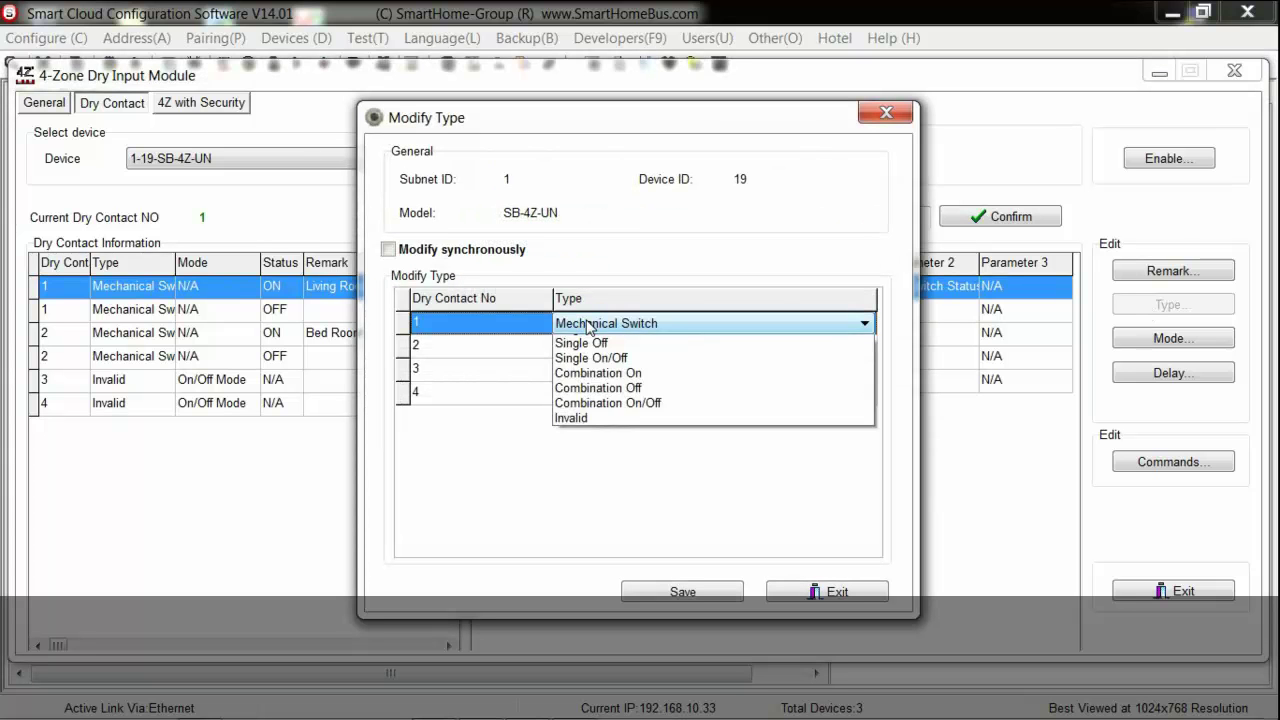
click(588, 326)
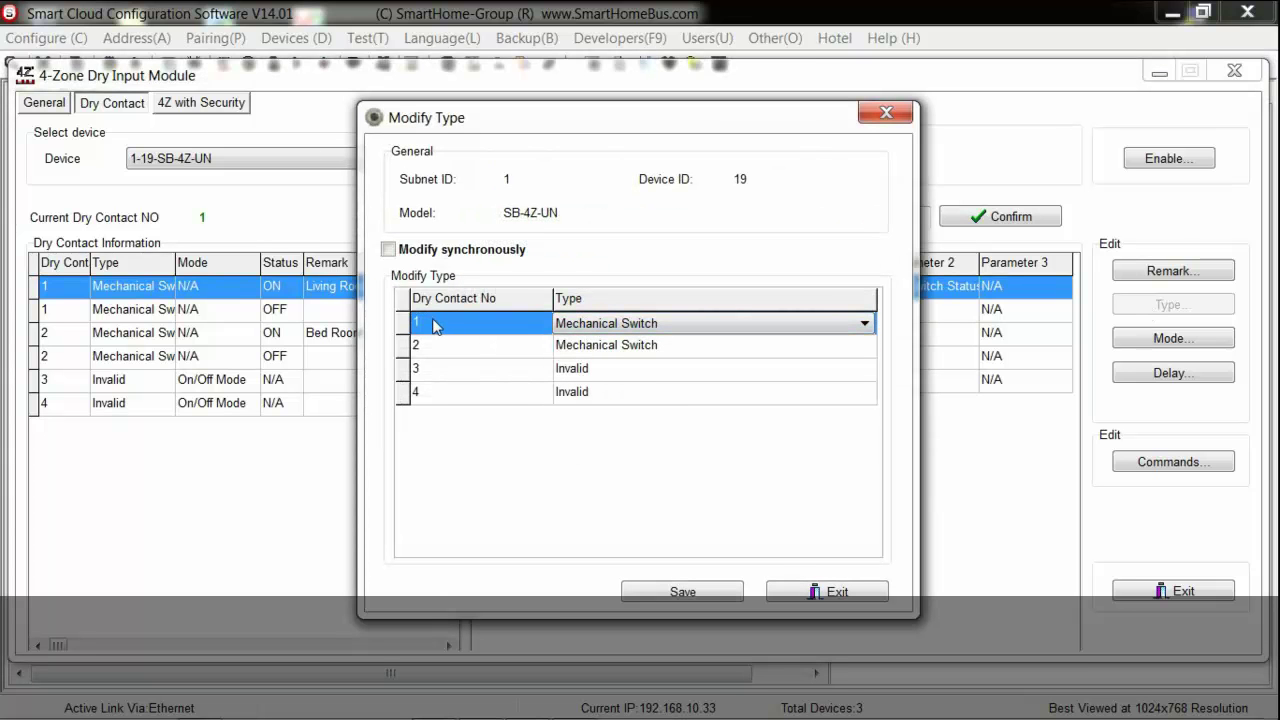
click(805, 590)
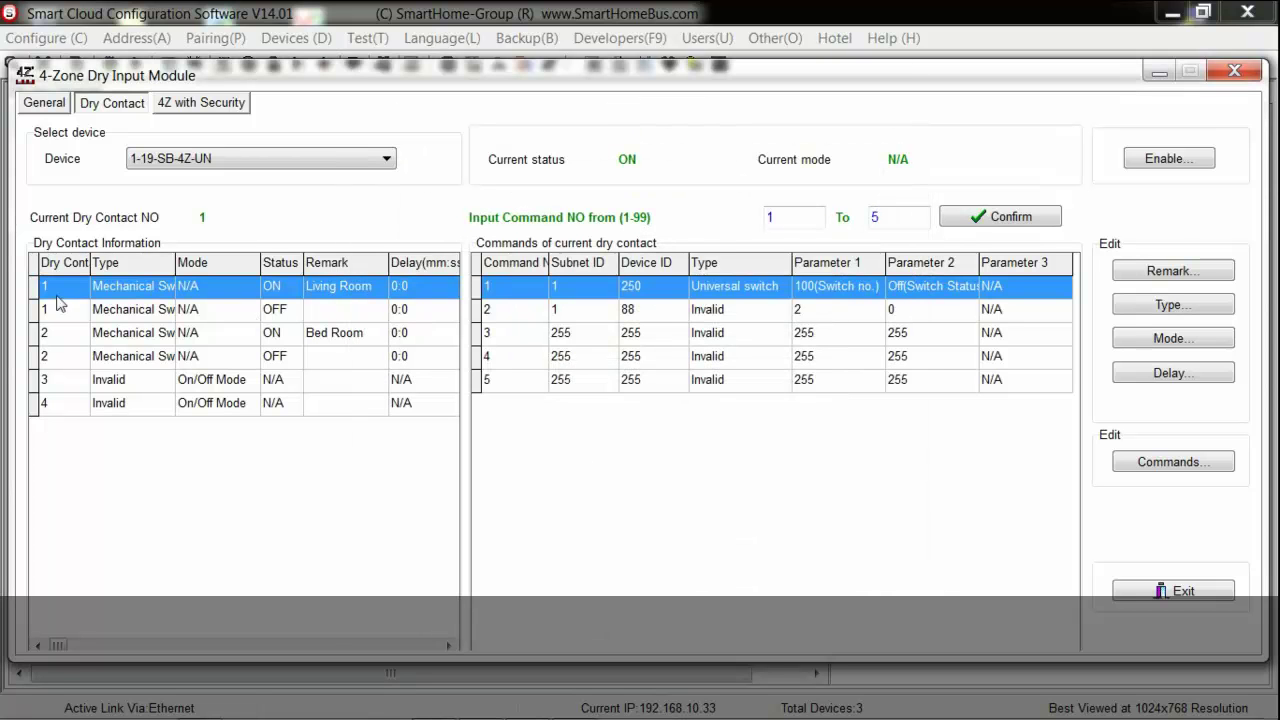
click(285, 309)
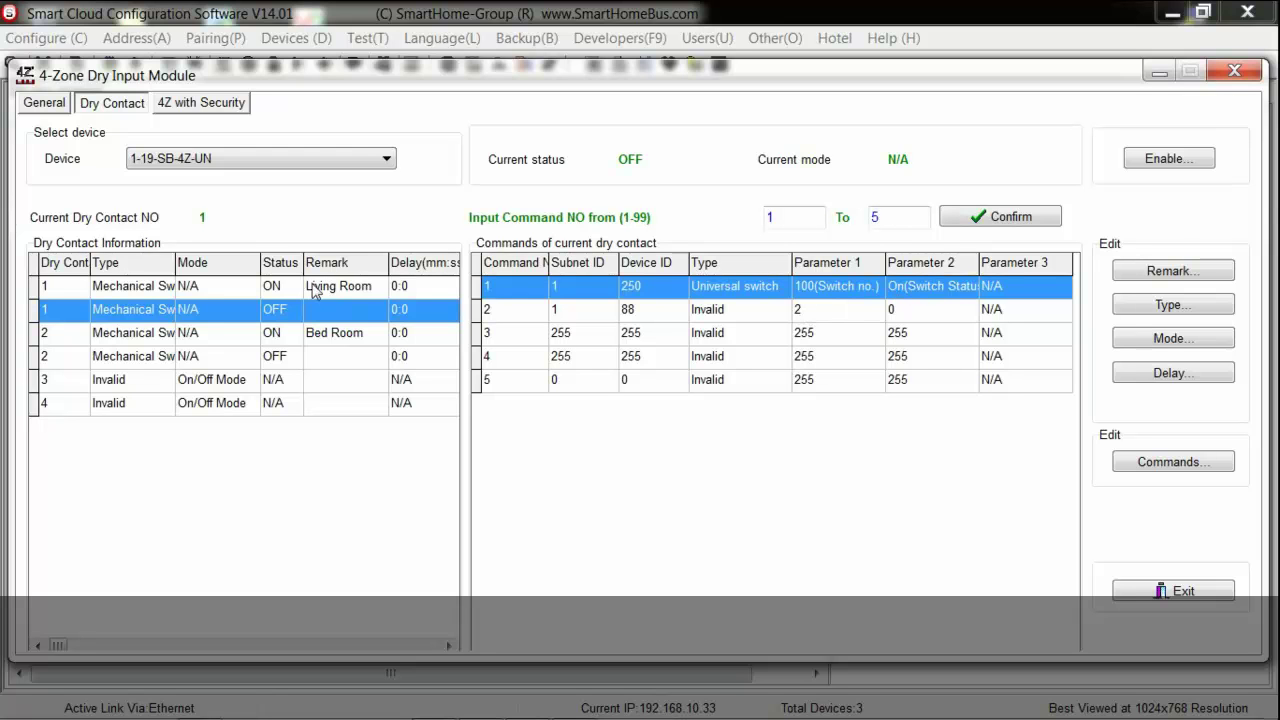
click(780, 292)
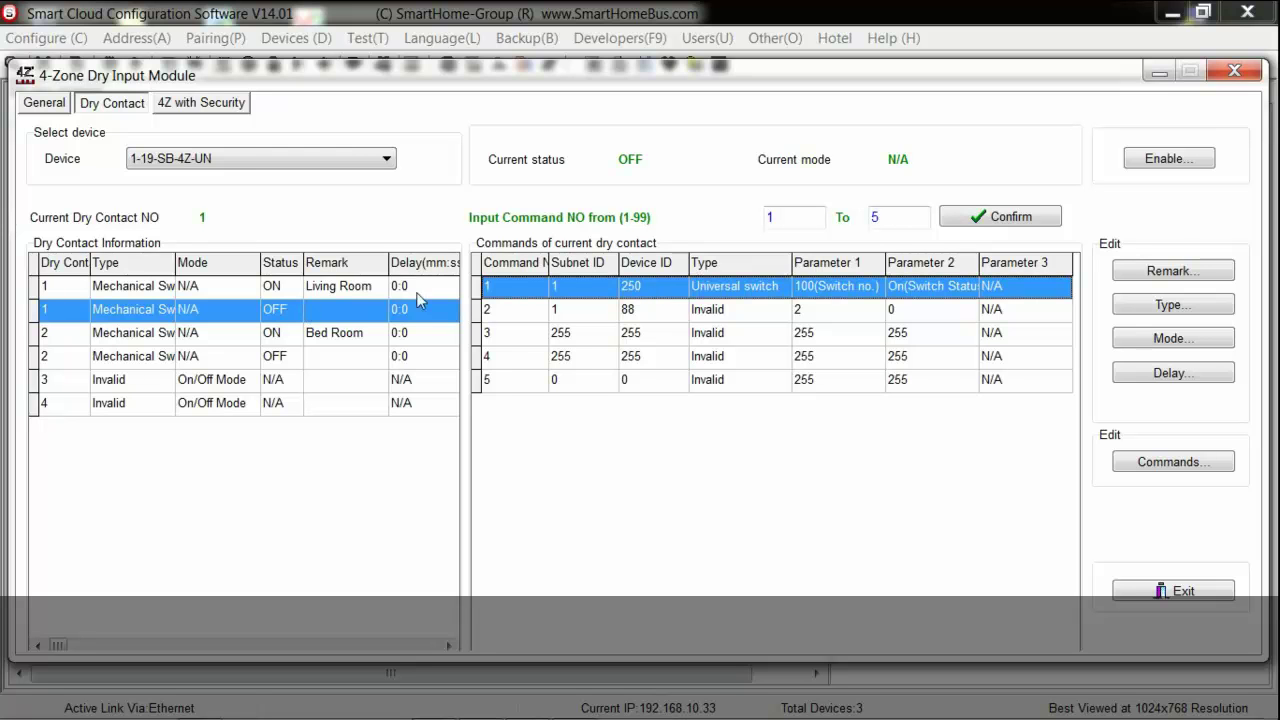
click(93, 314)
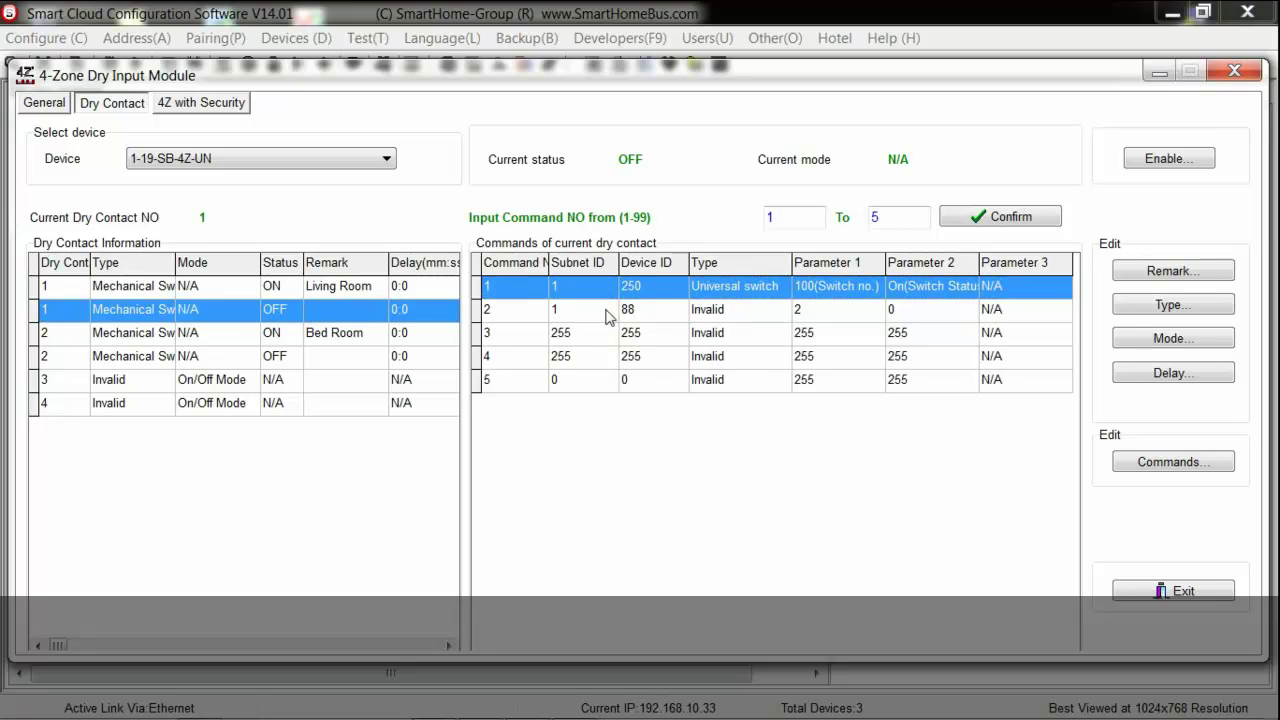
click(690, 290)
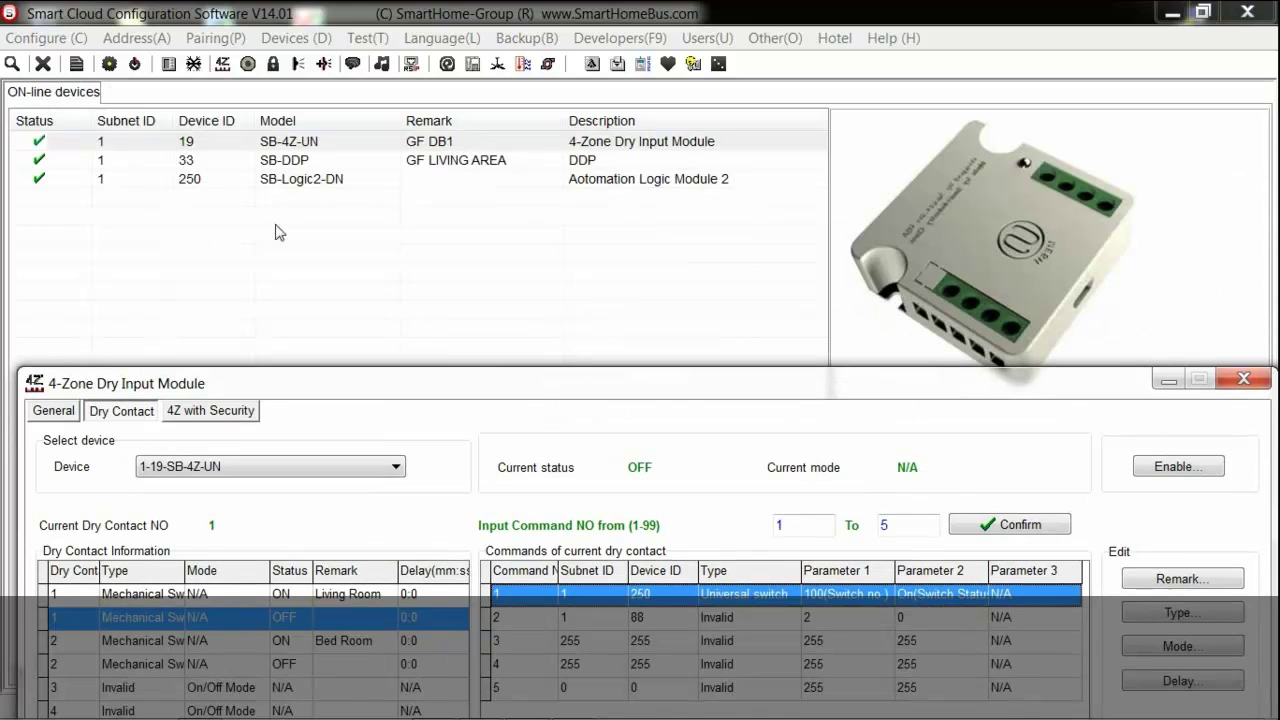
Review the Living Room and Bed Room contacts' ON and OFF commands
mouse_move(497, 380)
mouse_down()
mouse_move(457, 134)
mouse_move(457, 147)
mouse_up()
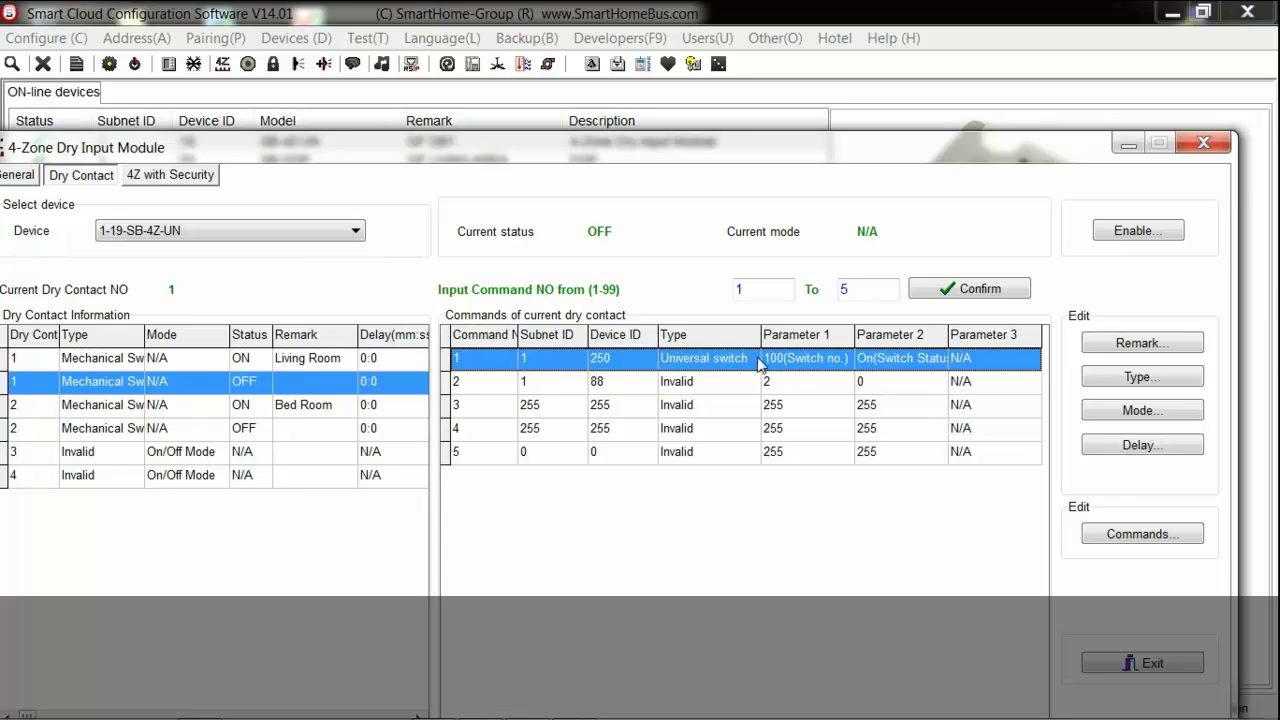
click(323, 359)
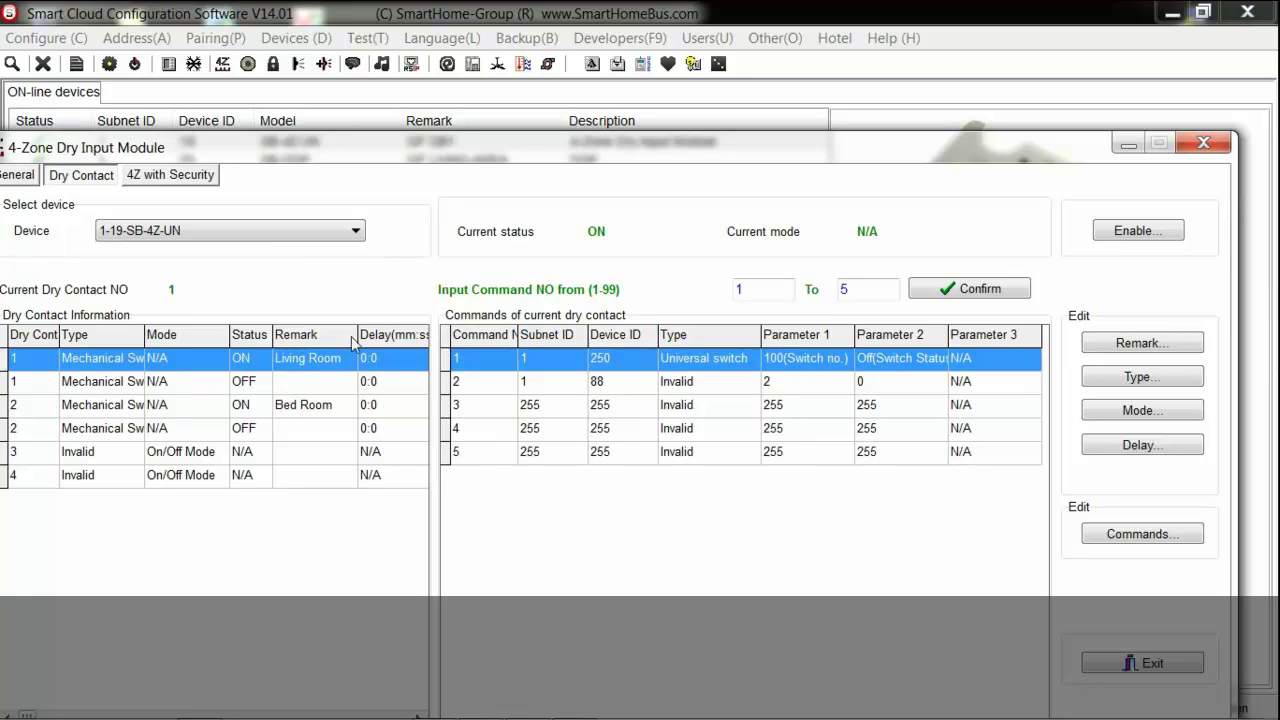
key(Down)
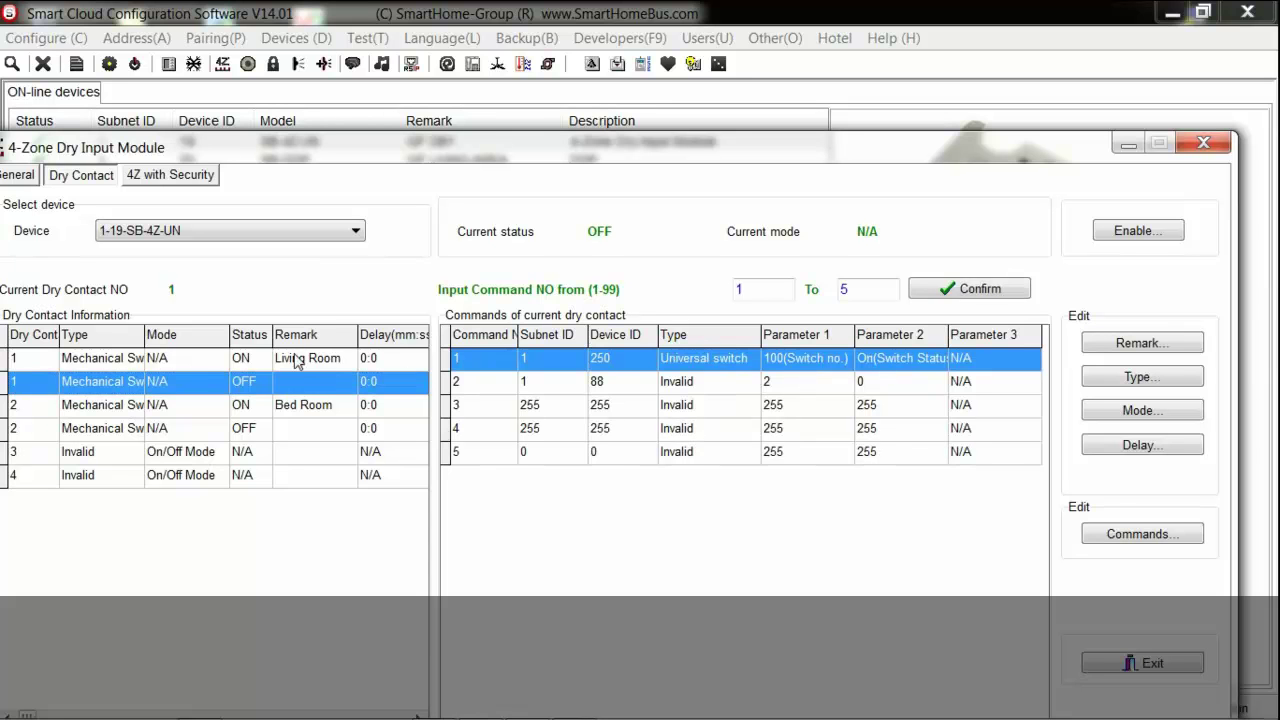
click(299, 360)
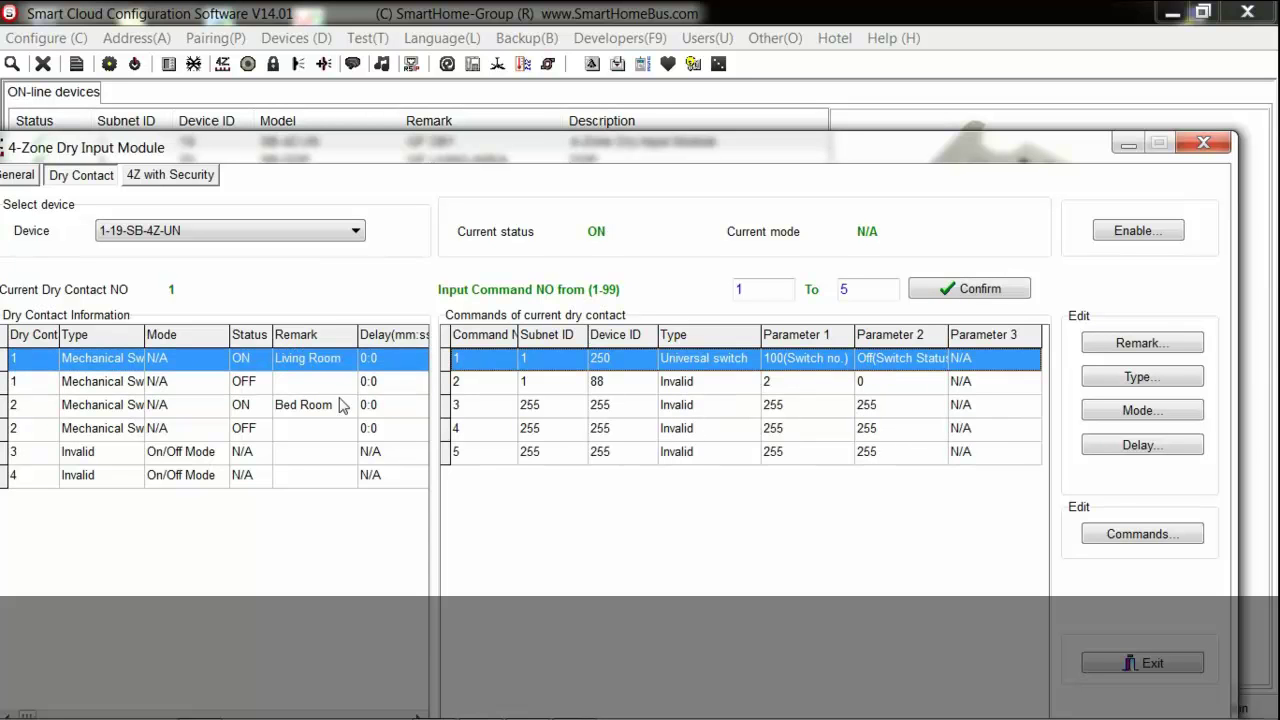
click(310, 412)
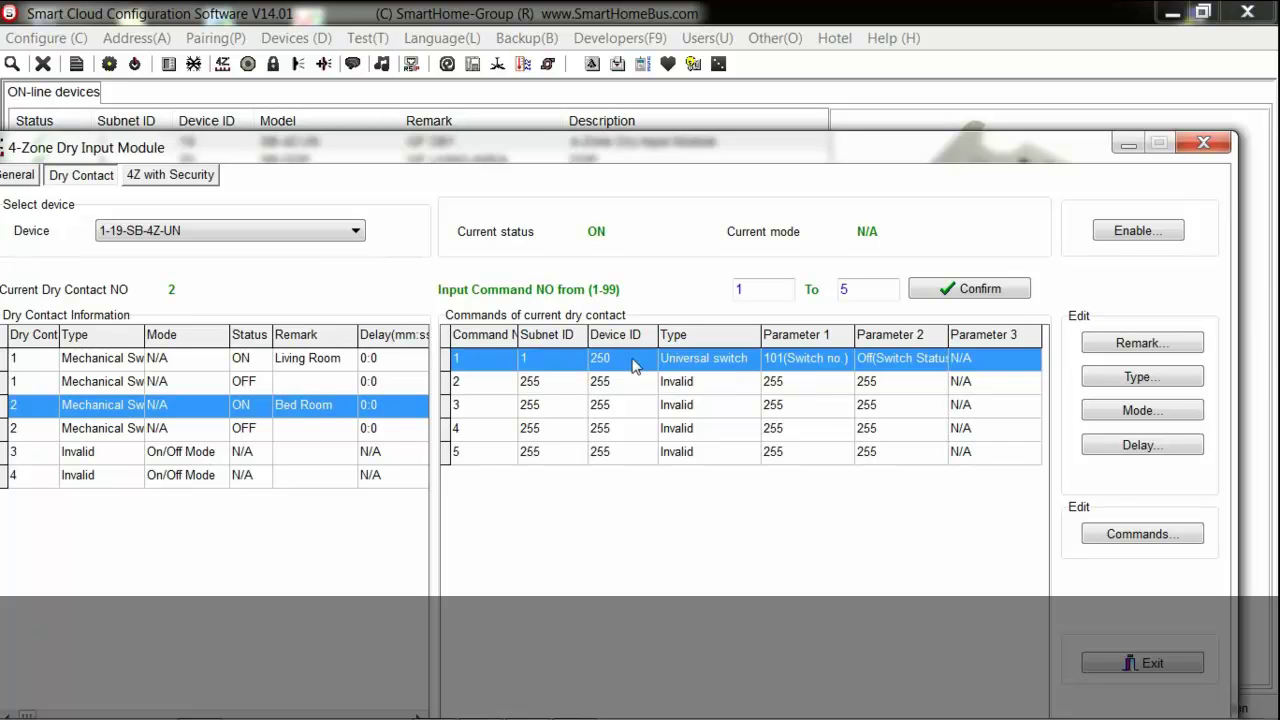
click(786, 369)
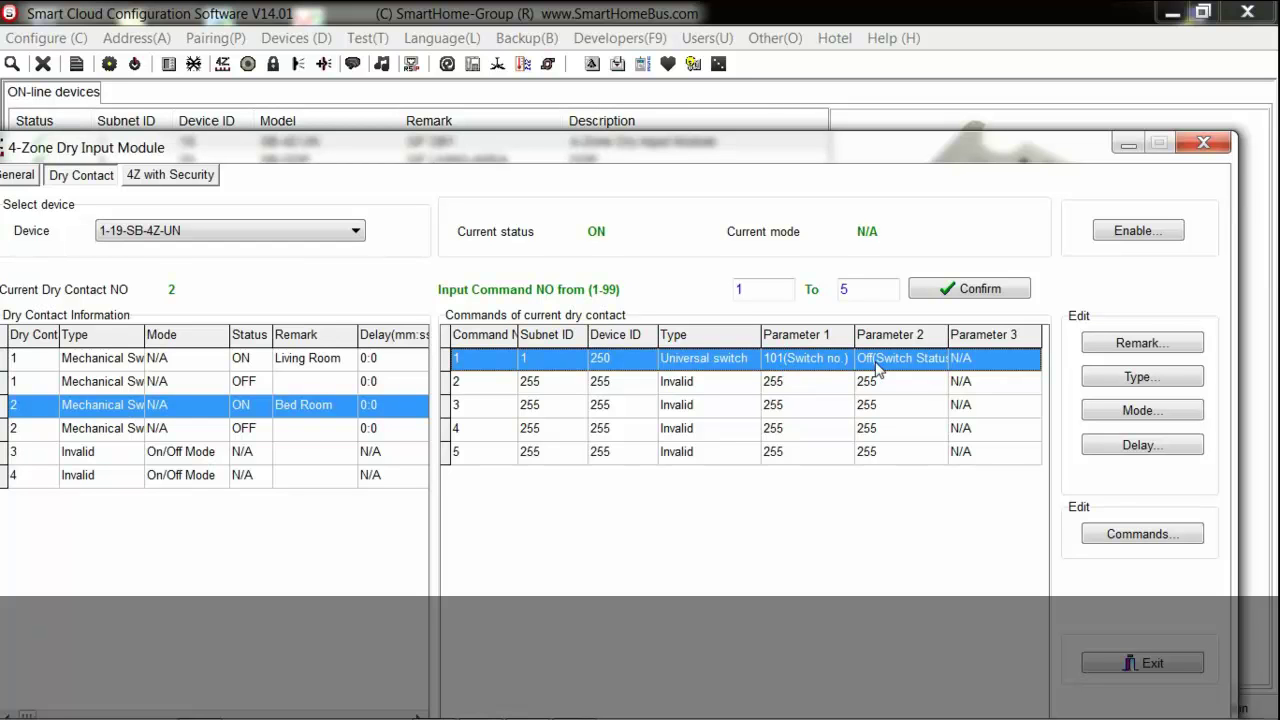
click(306, 427)
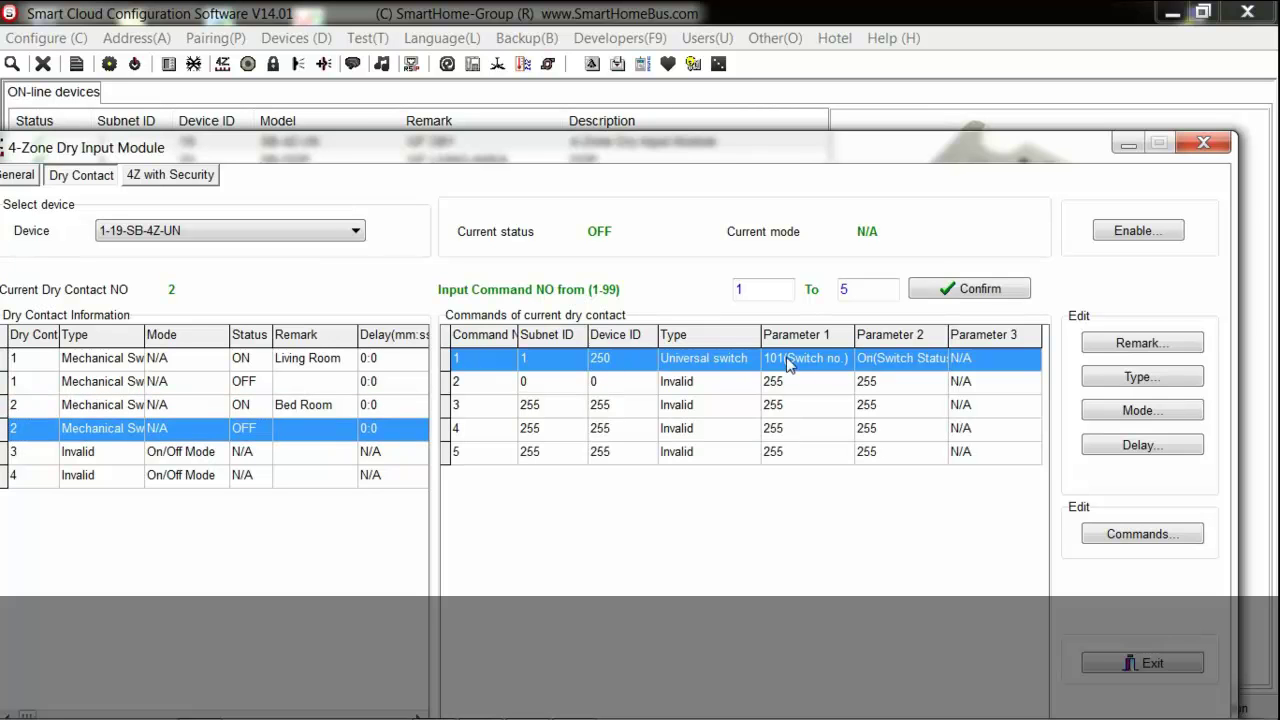
Recheck the Living Room and Bed Room commands, then close the dry input module window
click(296, 405)
click(107, 365)
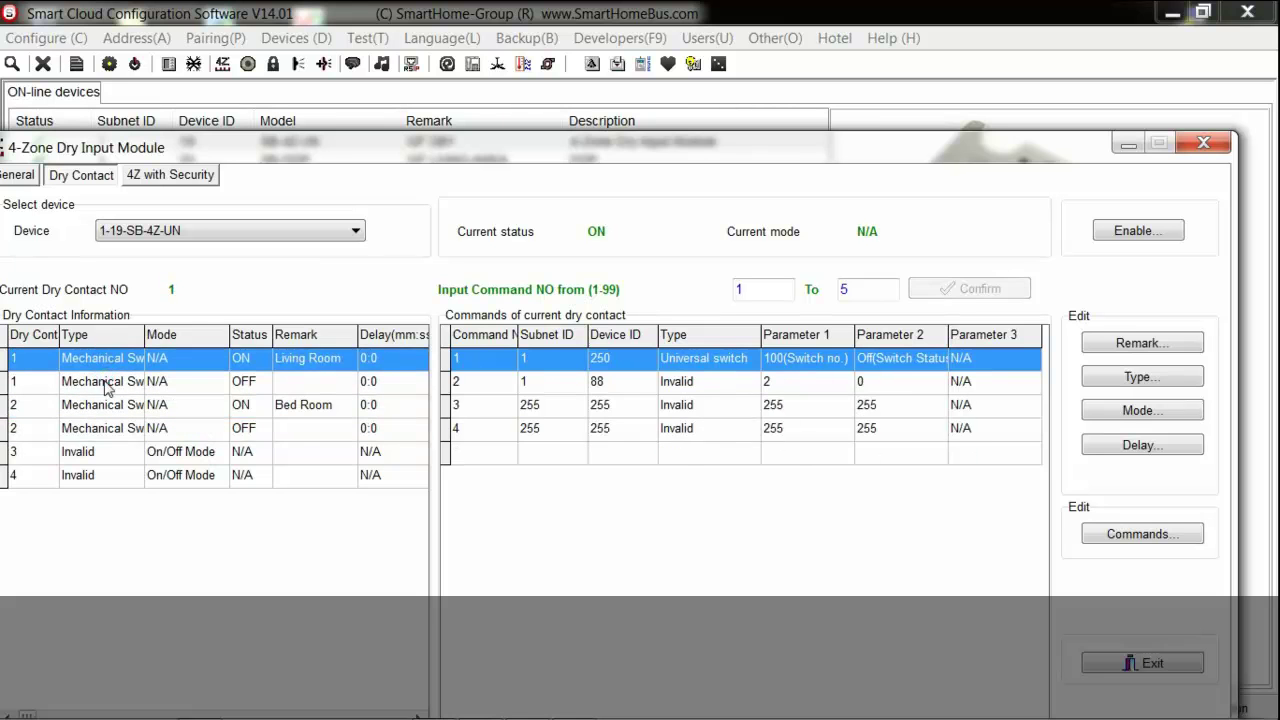
click(106, 382)
click(296, 405)
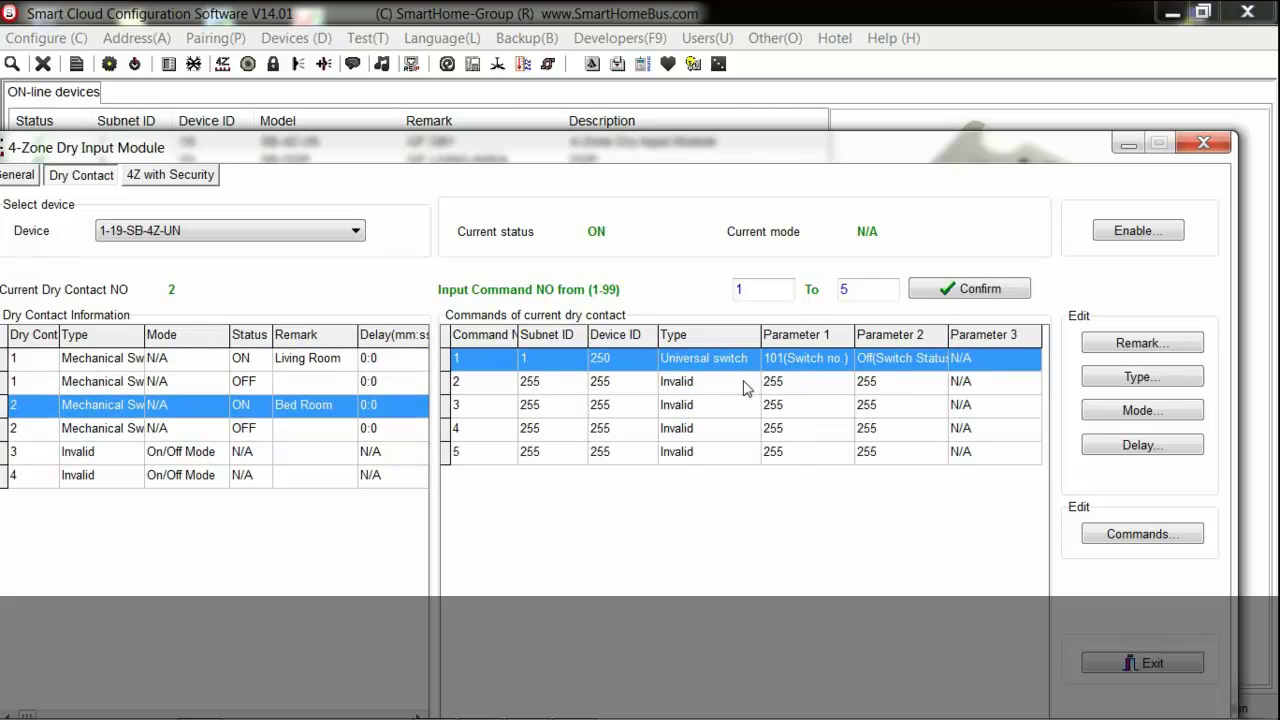
click(1205, 142)
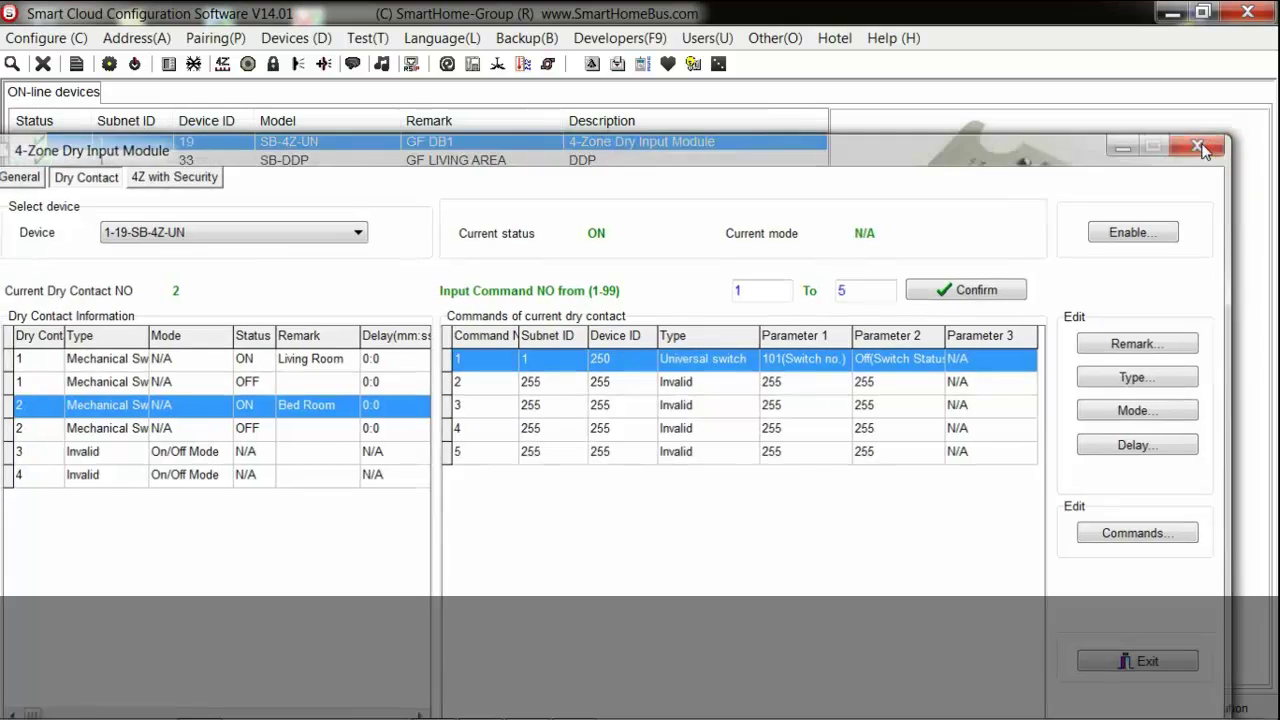
Open SB-Logic2-DN's Logic settings and load logic 4:test from the Logic NO list
click(530, 180)
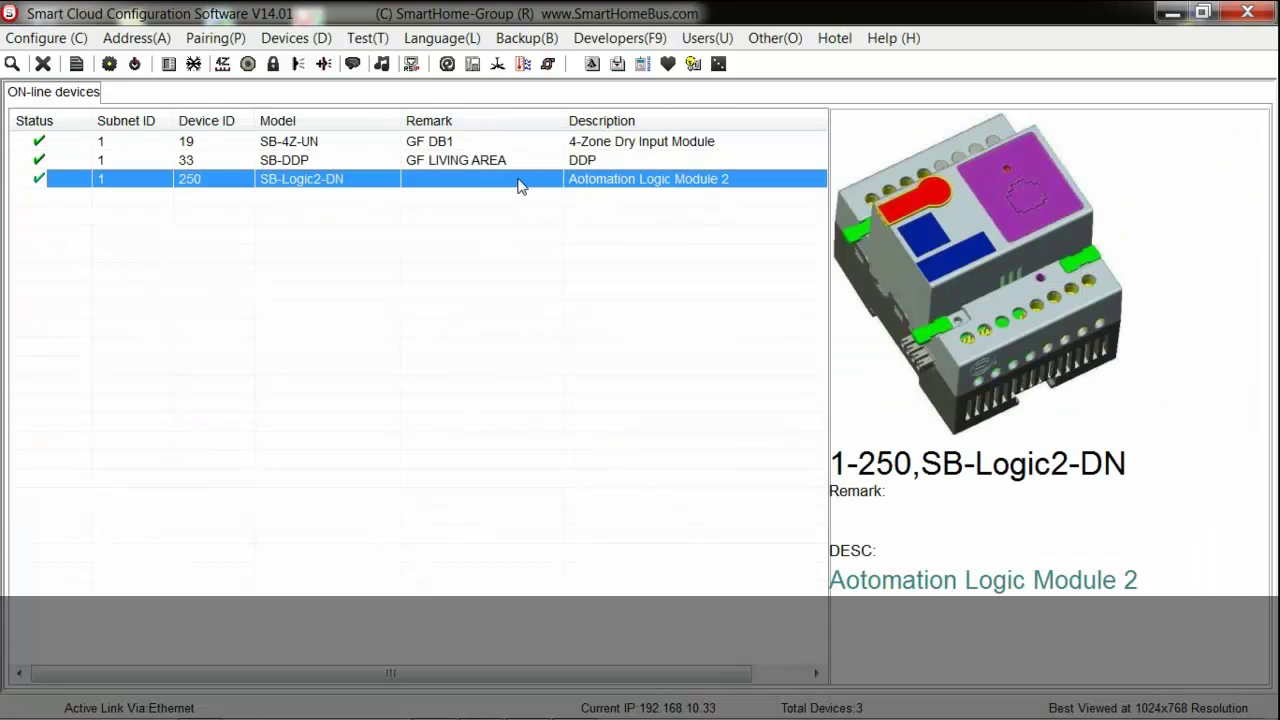
click(523, 161)
click(528, 181)
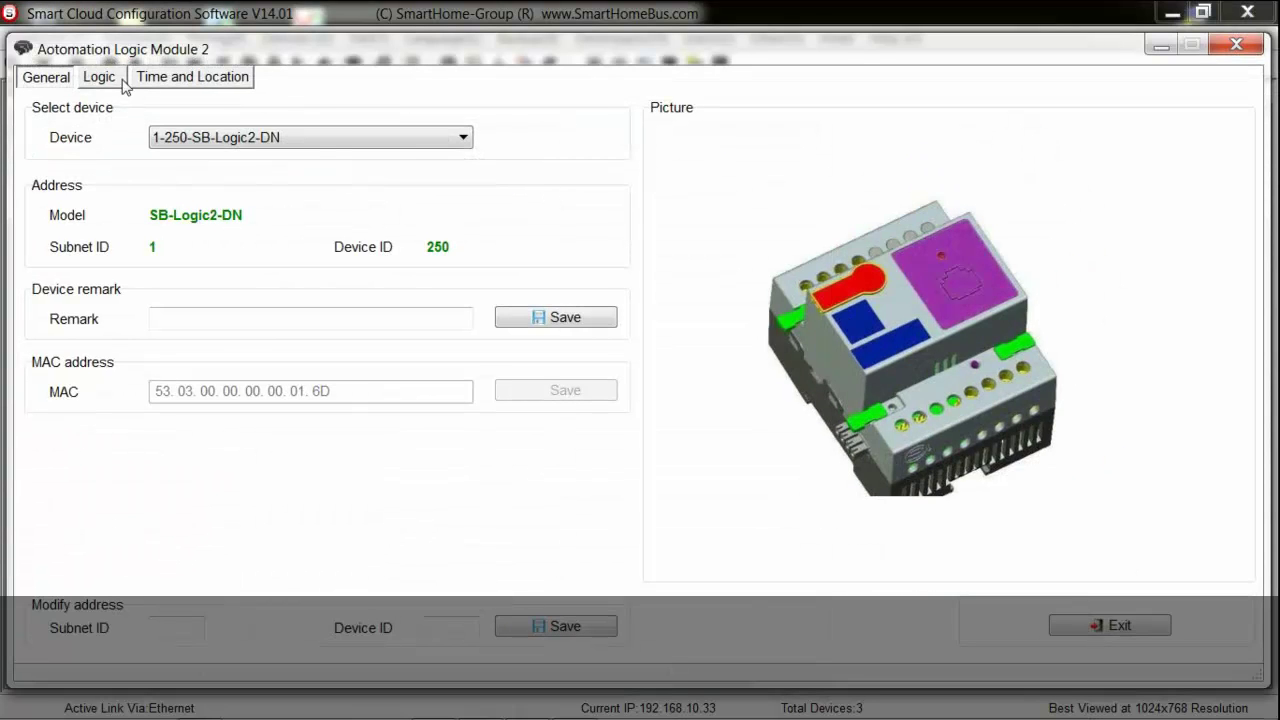
click(101, 77)
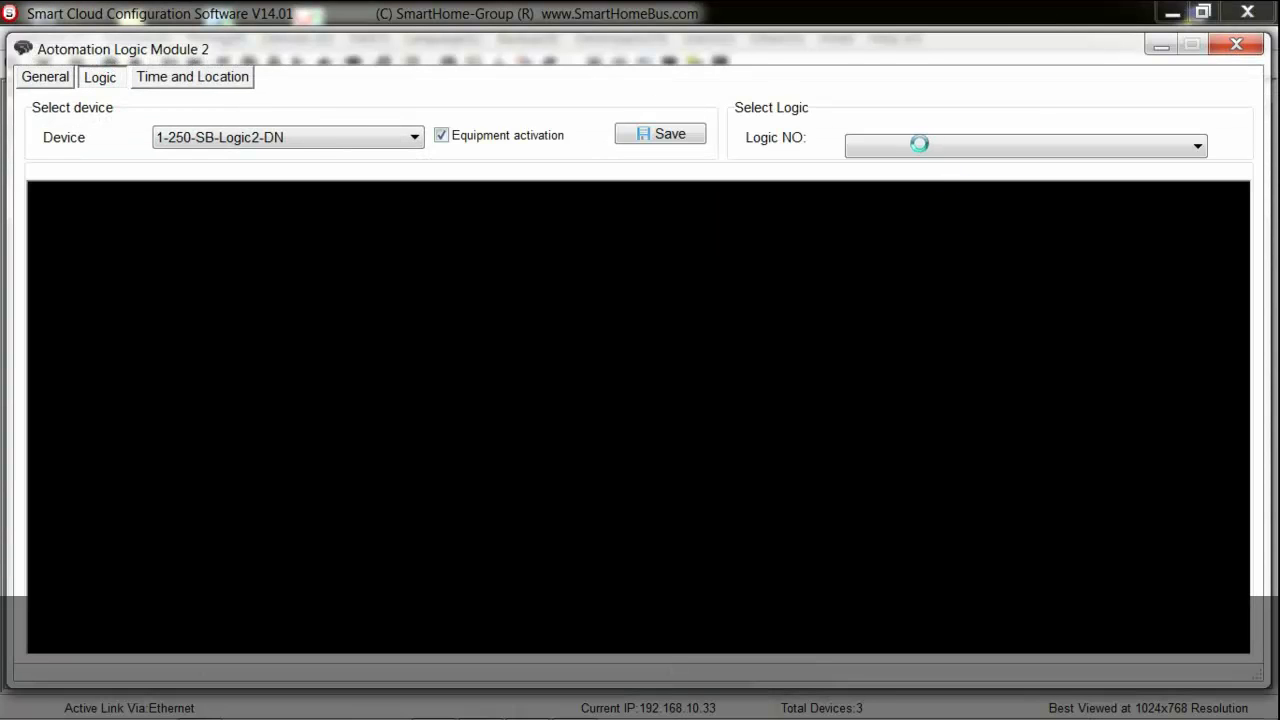
click(920, 150)
click(893, 222)
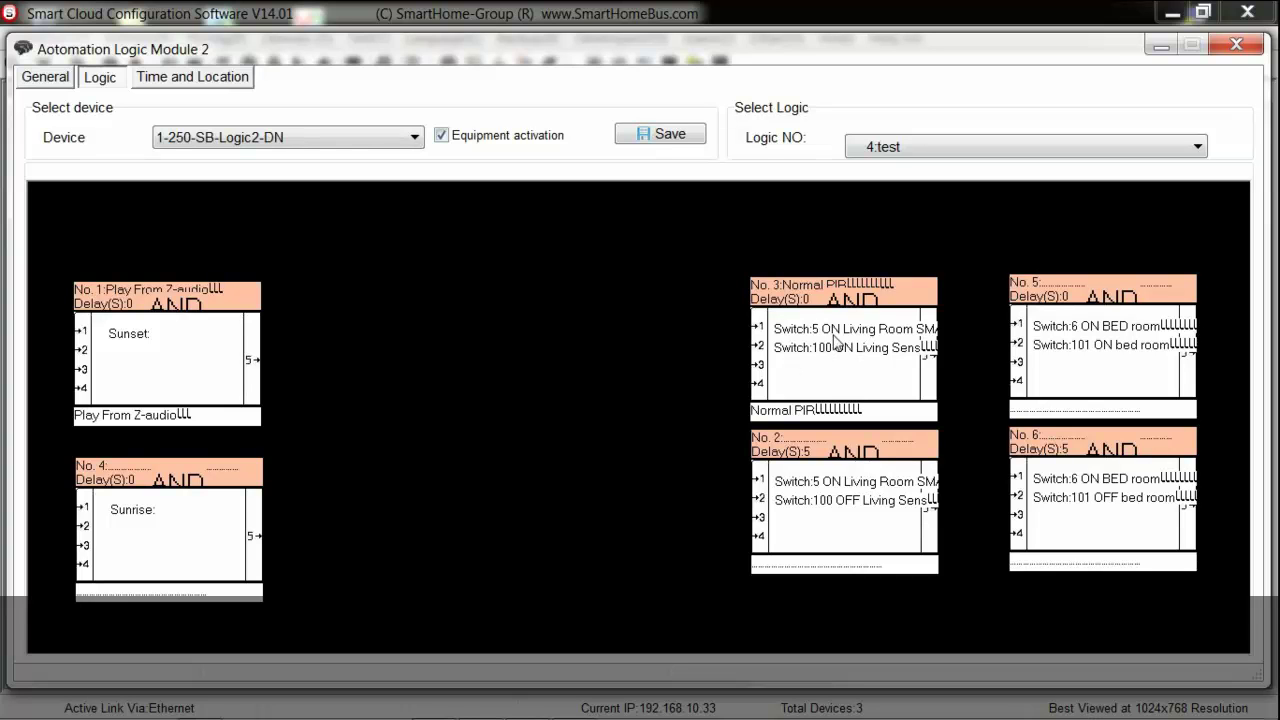
Open logic 4:test in the Modify Logic diagram editor from the canvas menu
right_click(796, 339)
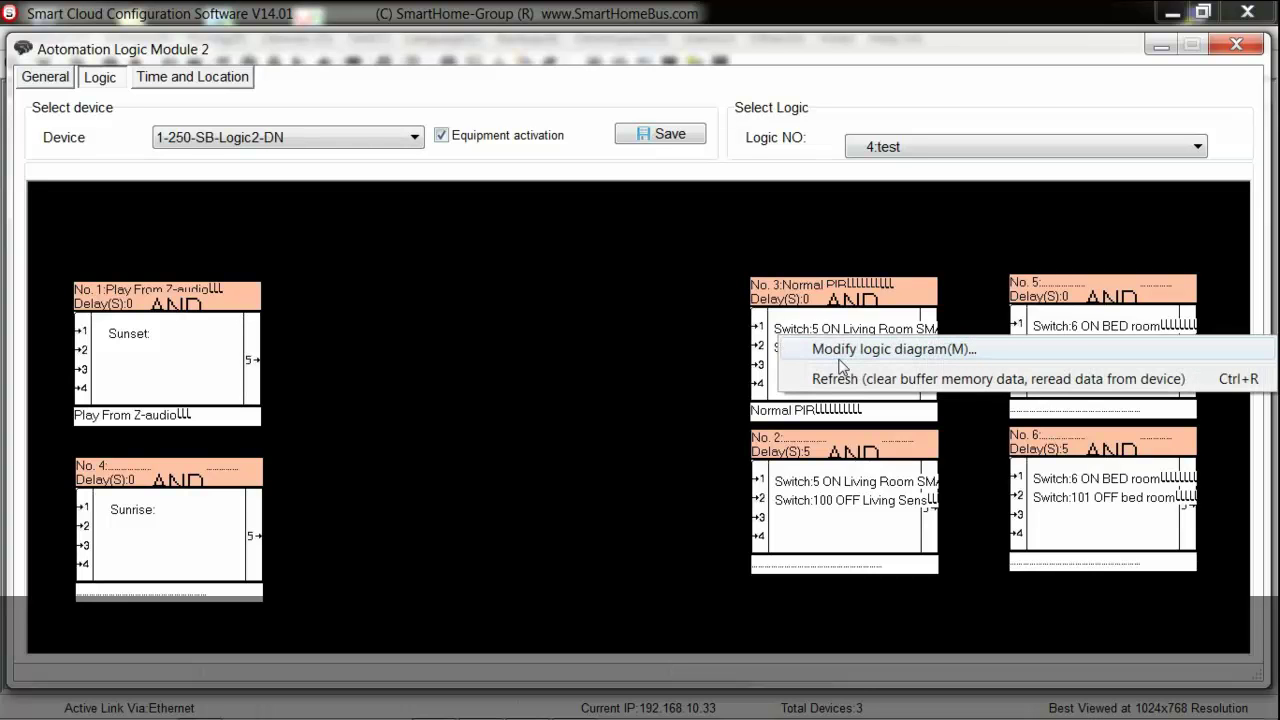
click(834, 348)
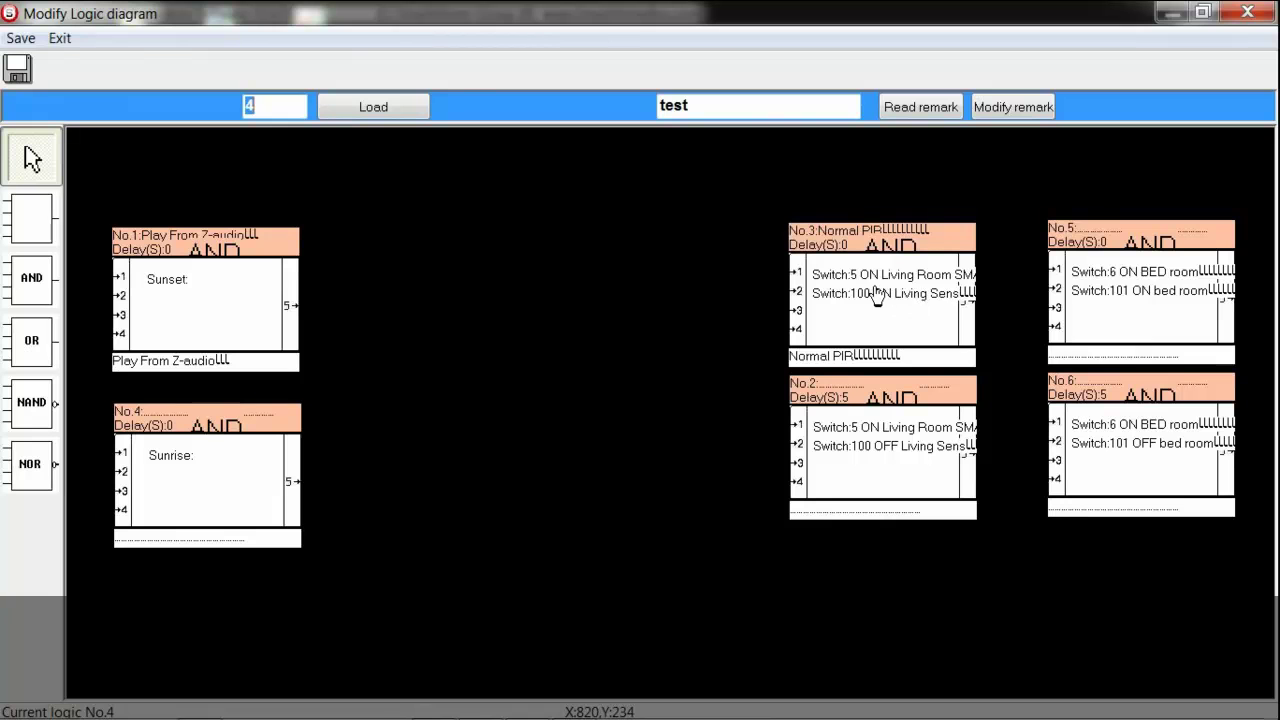
right_click(866, 284)
click(887, 298)
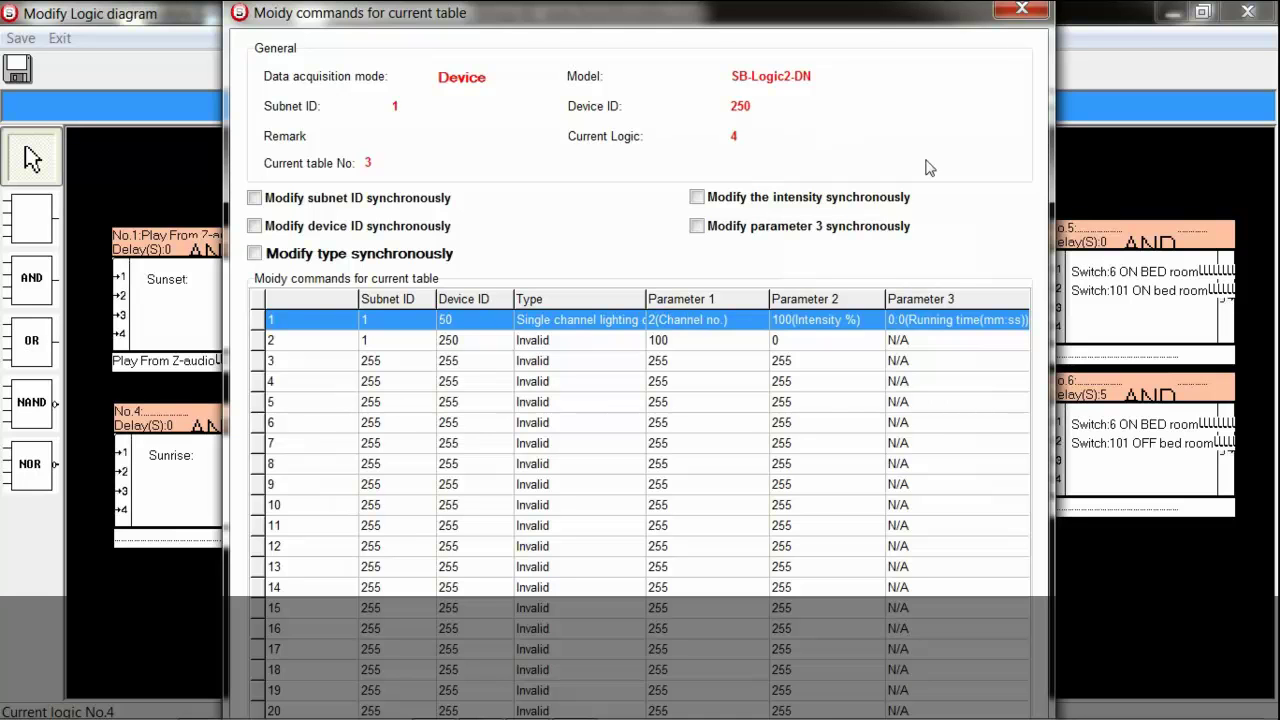
click(1022, 10)
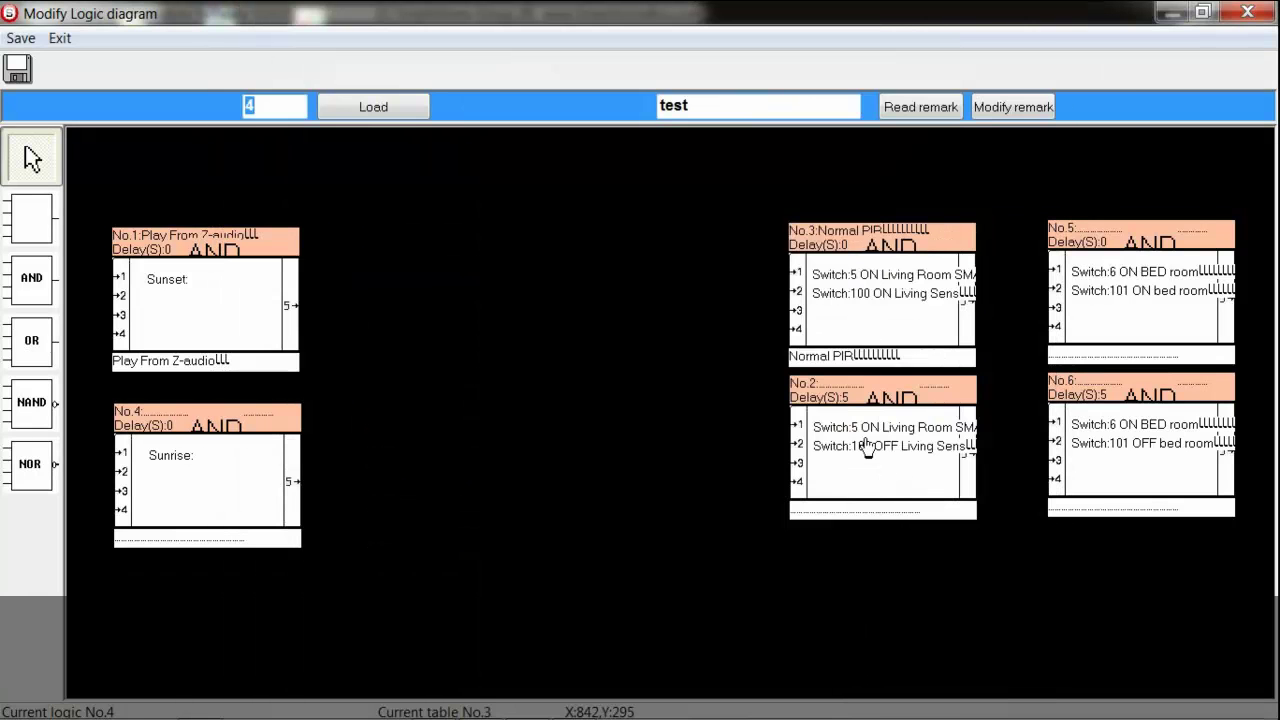
drag(867, 438, 867, 441)
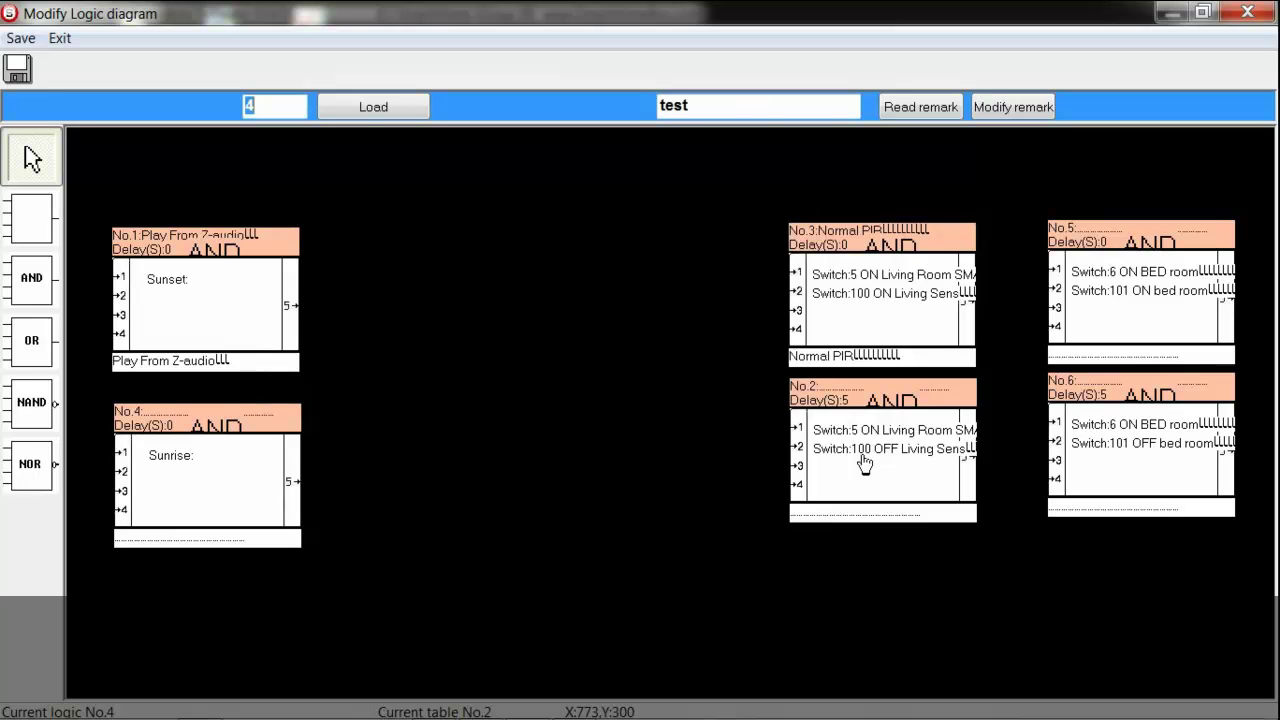
right_click(855, 434)
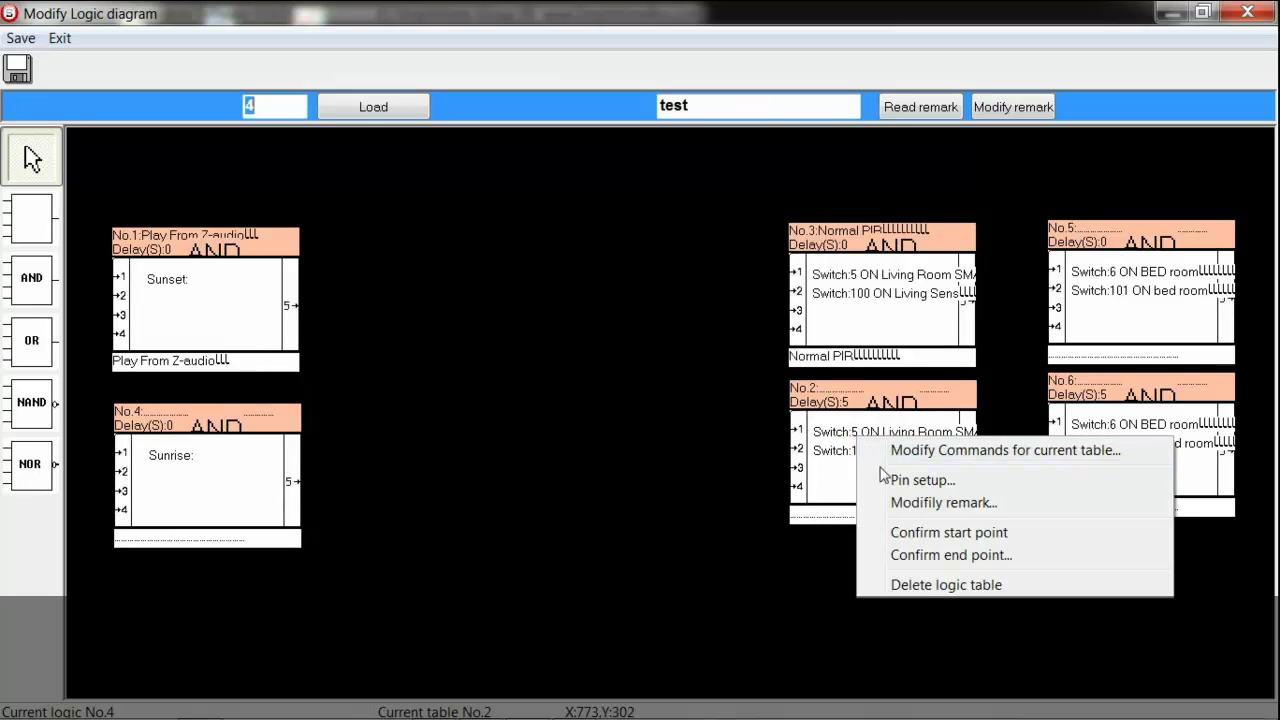
click(822, 468)
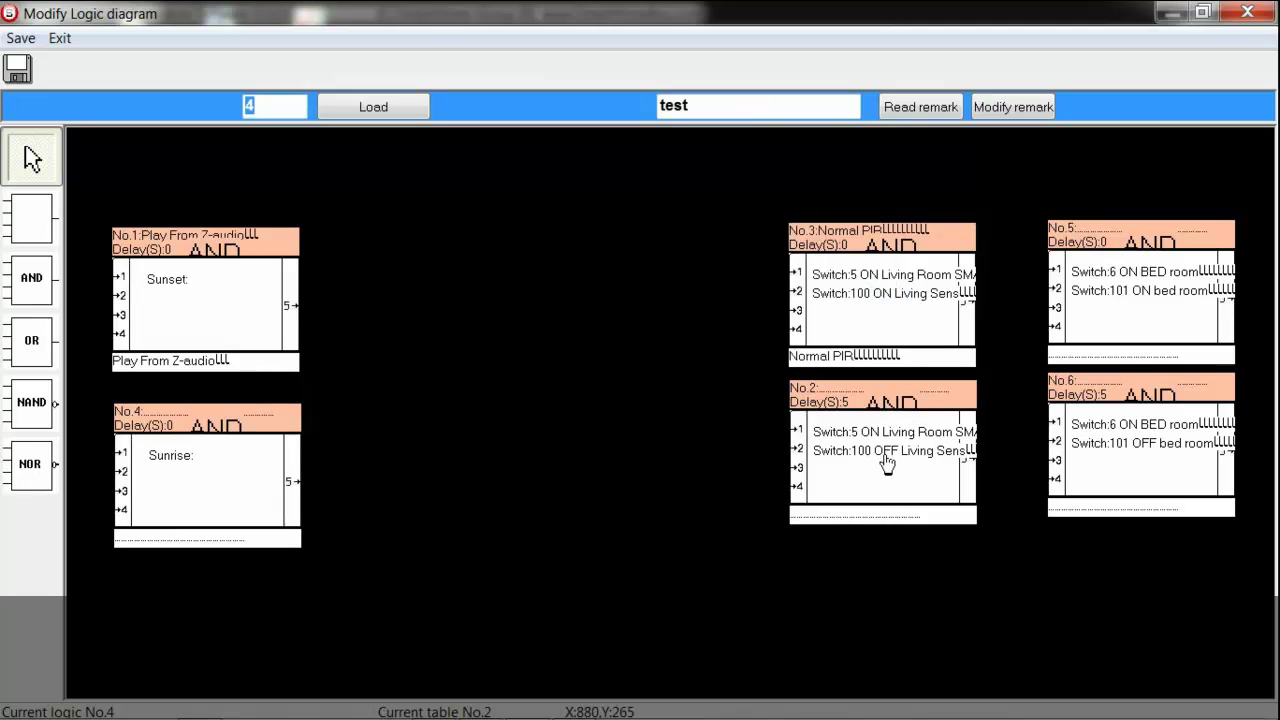
right_click(860, 446)
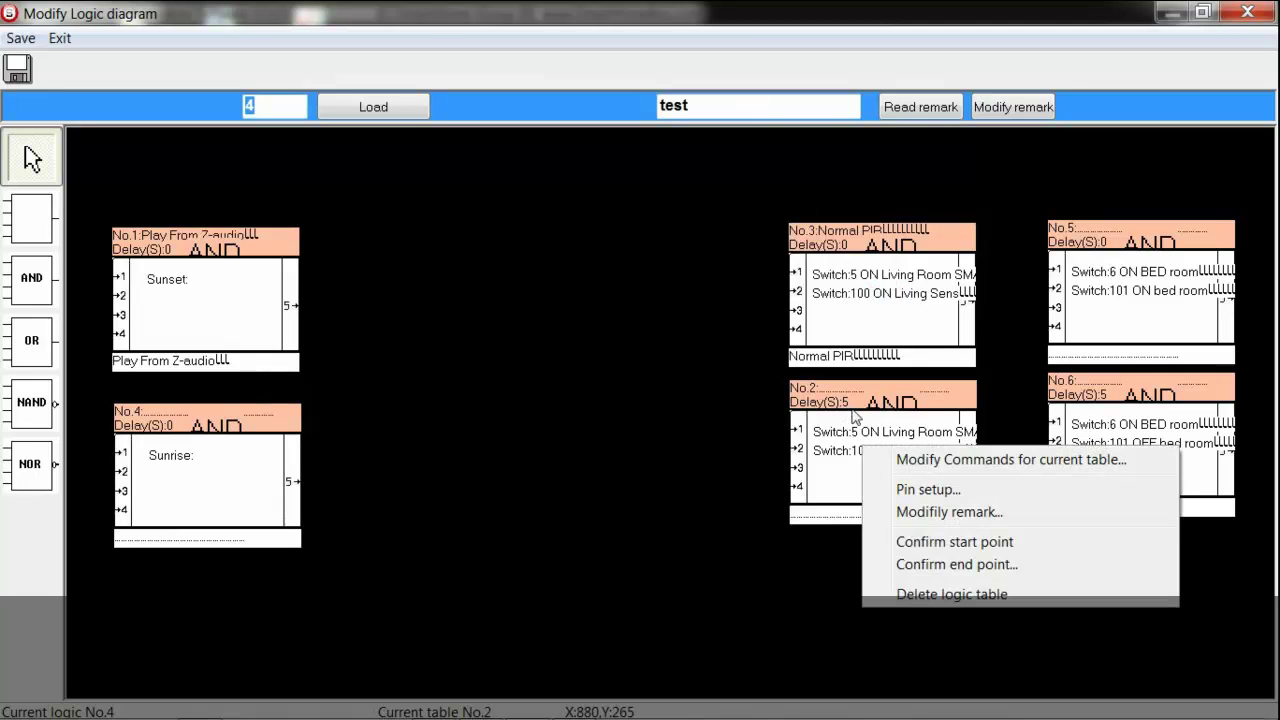
click(842, 438)
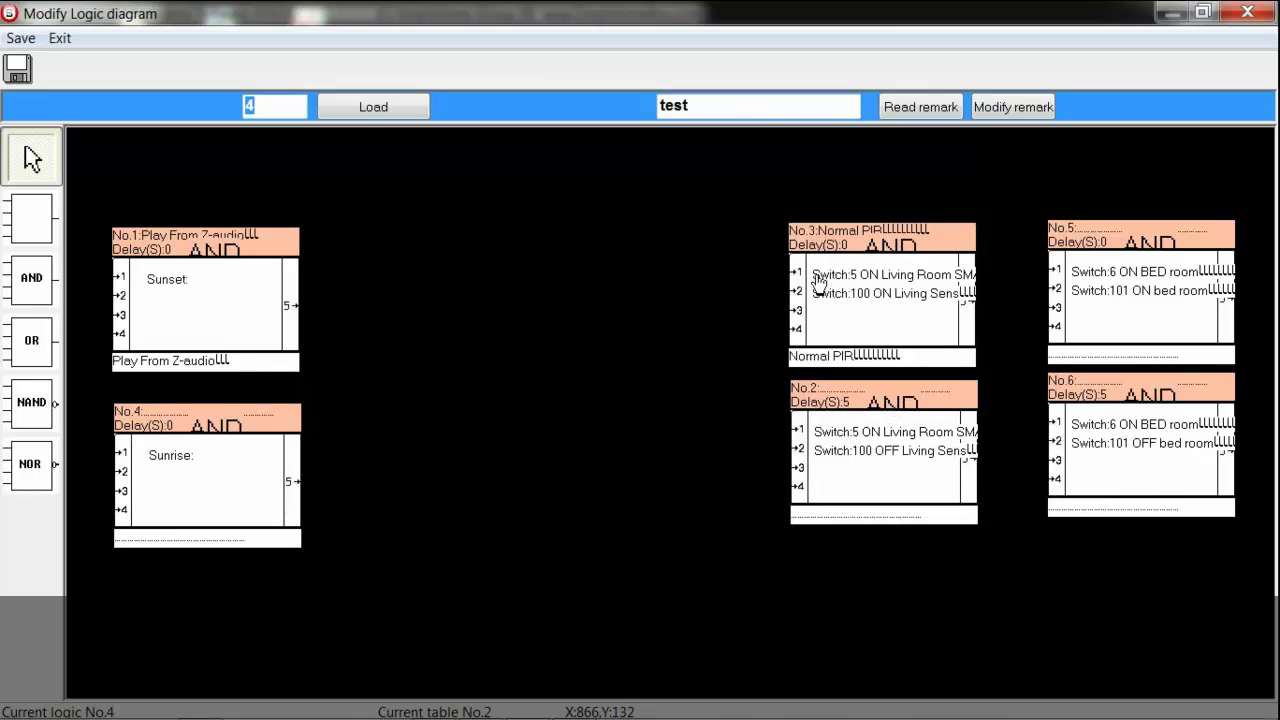
right_click(872, 422)
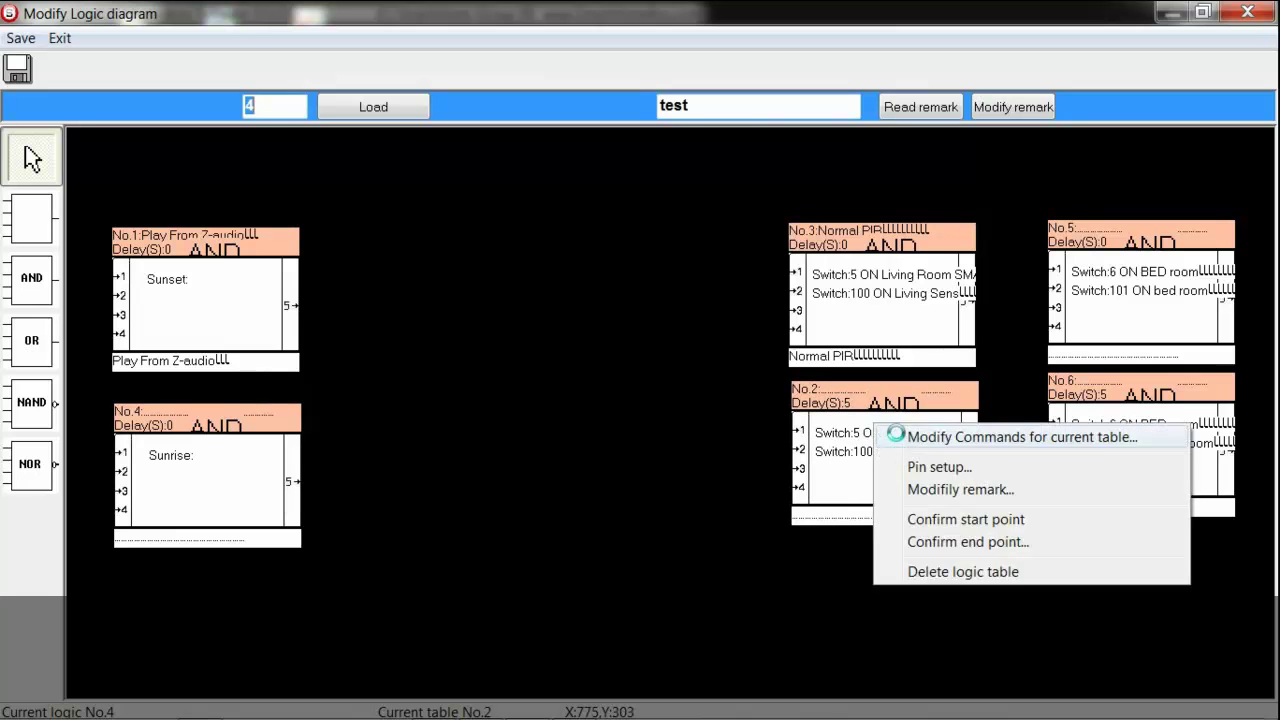
click(895, 431)
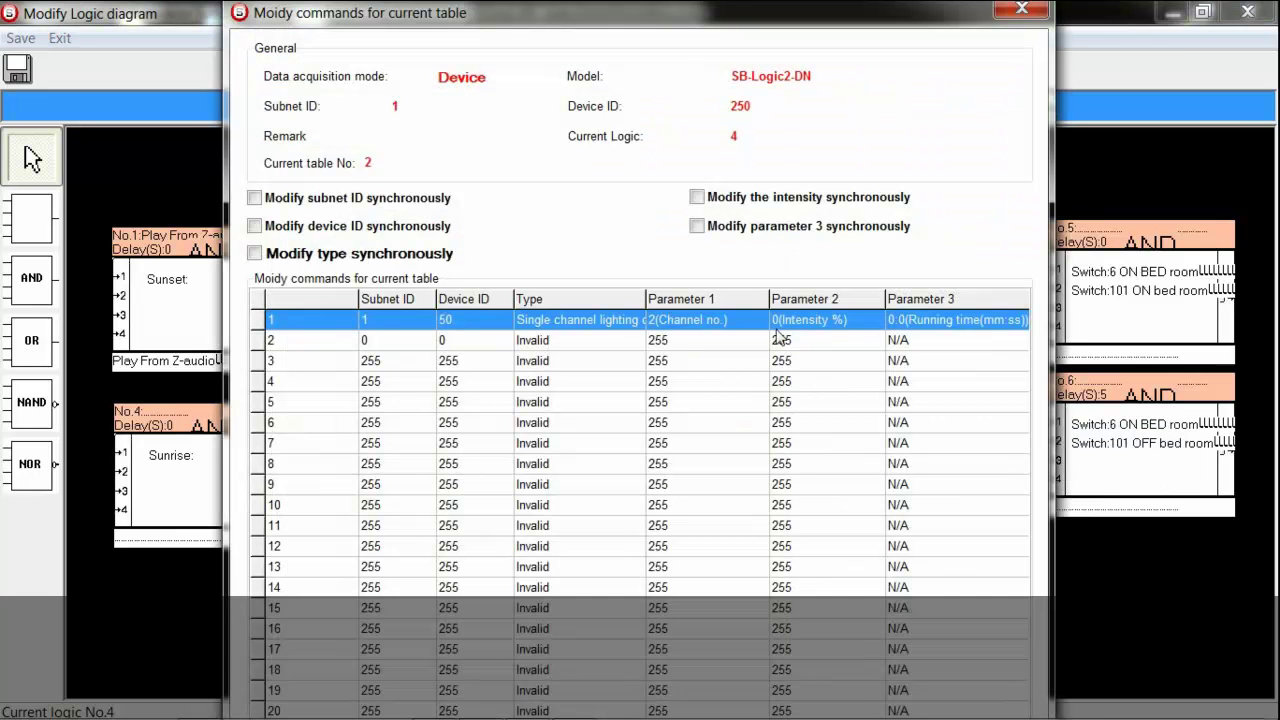
click(781, 330)
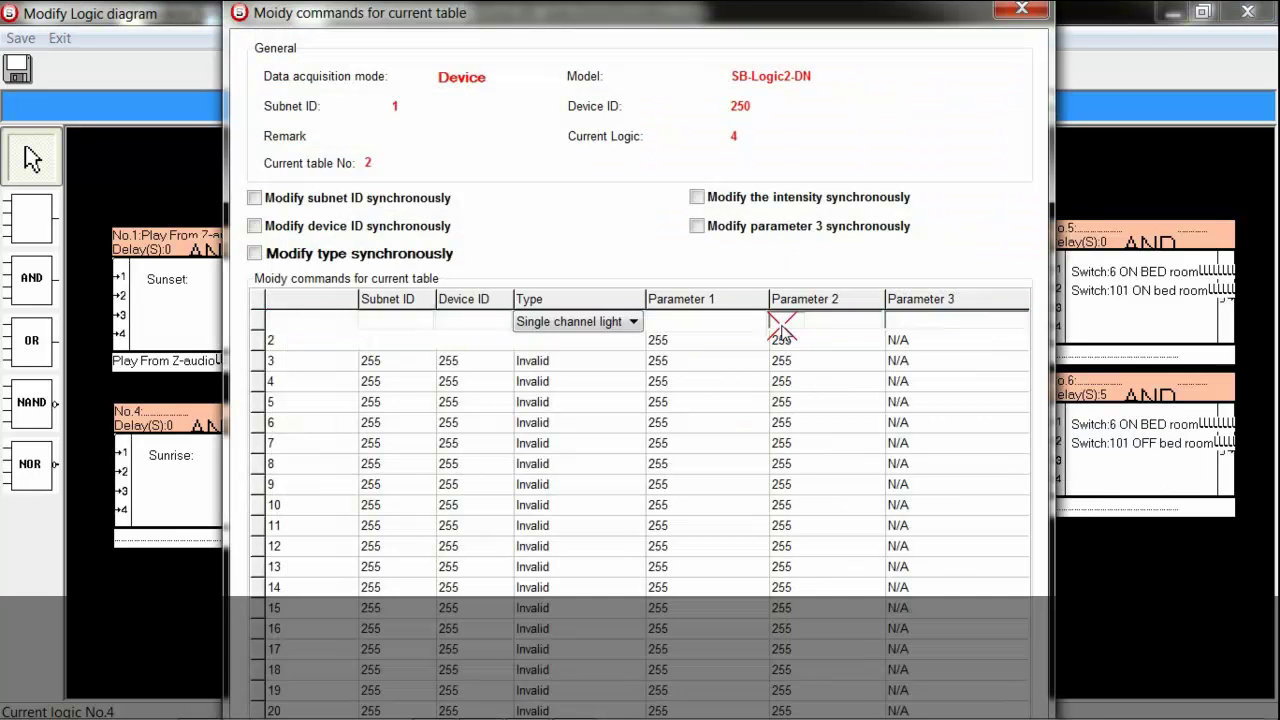
click(1021, 10)
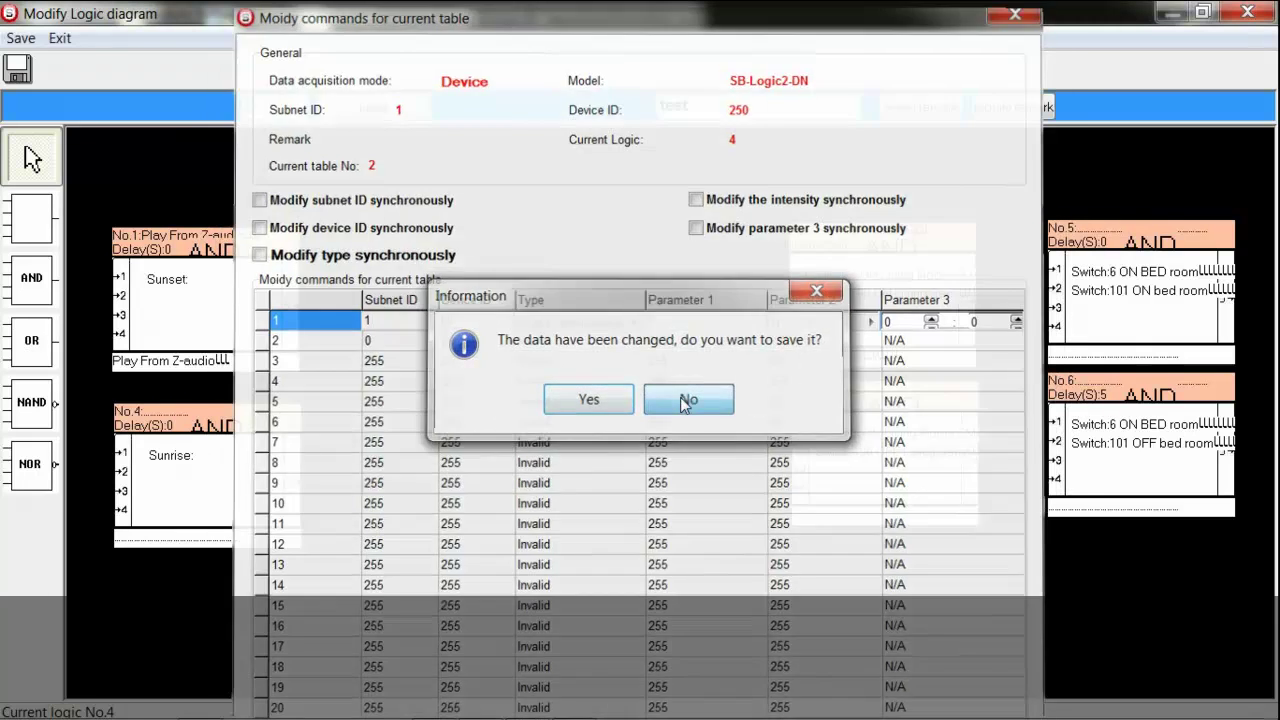
click(686, 401)
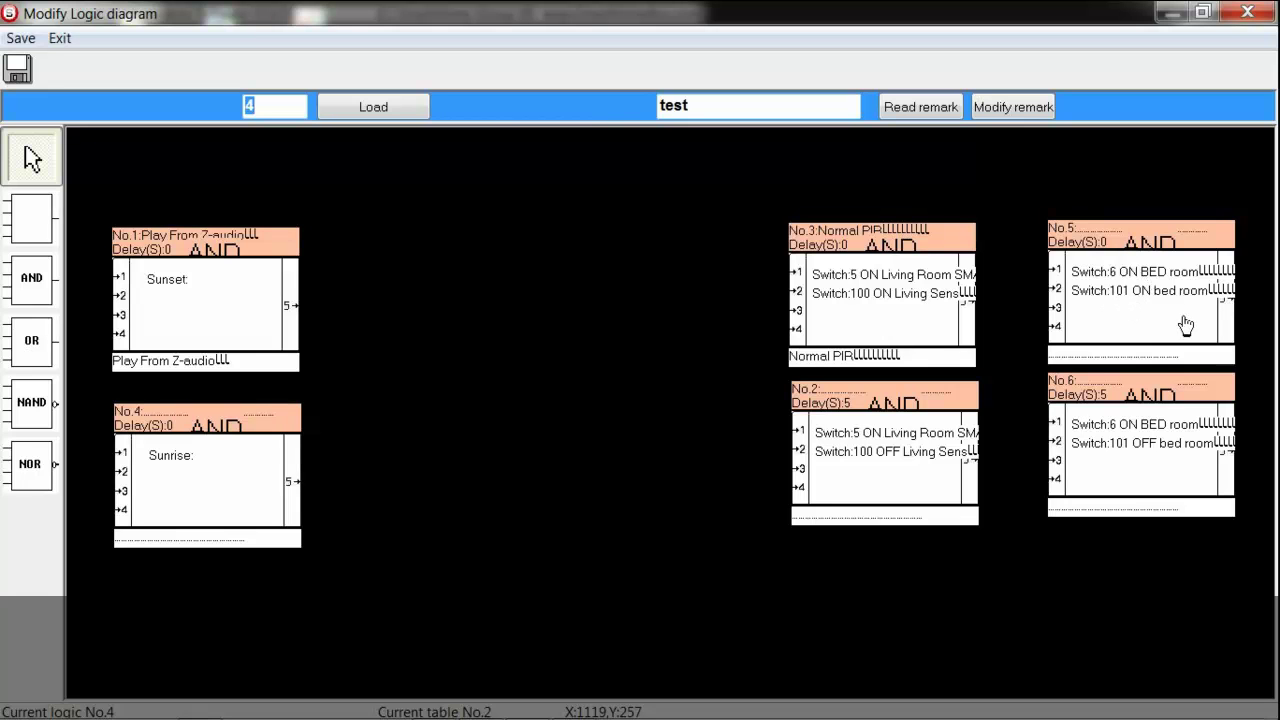
click(1118, 440)
right_click(1130, 416)
click(1140, 440)
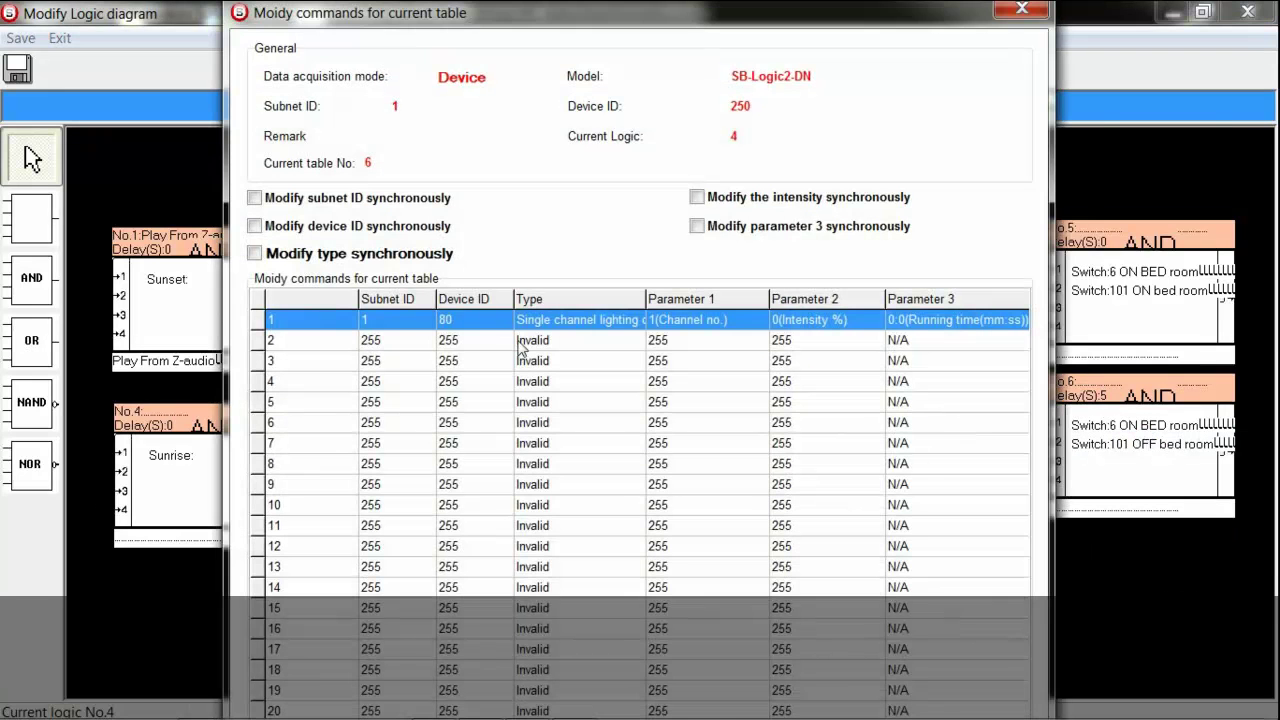
click(1021, 10)
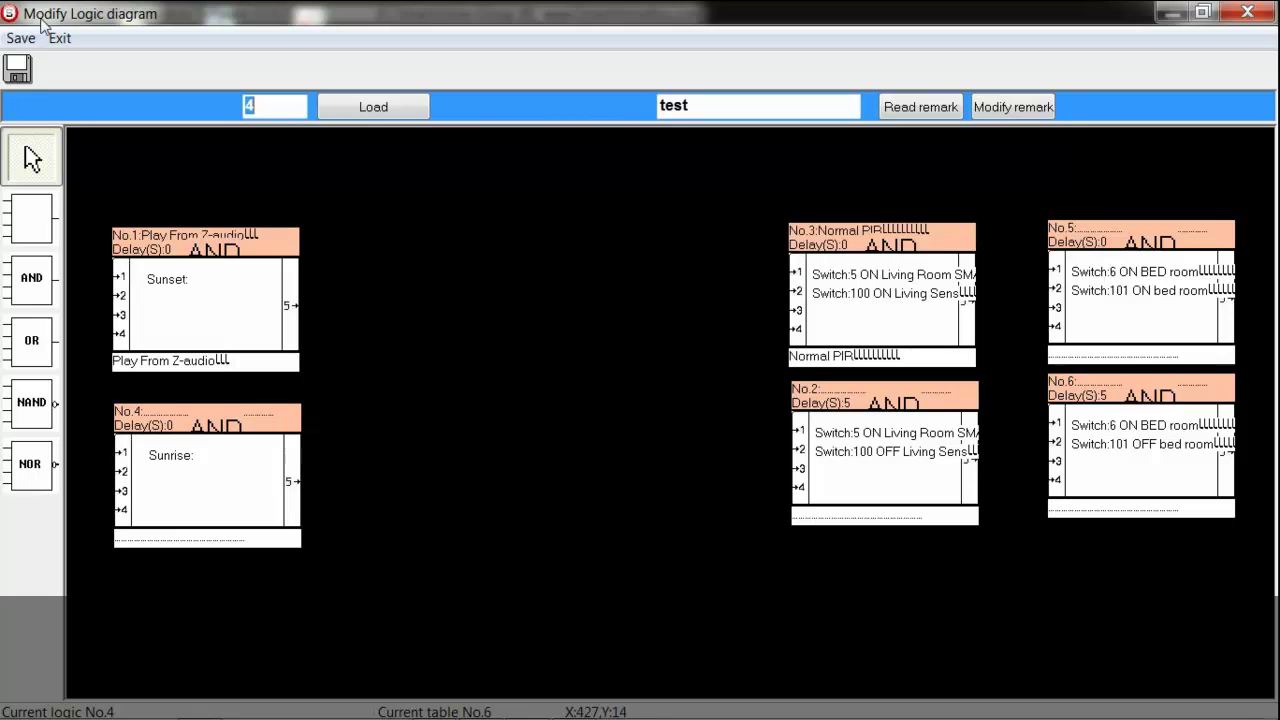
Save logic 4's diagram to the module, confirm the success message, and close the editor
click(17, 68)
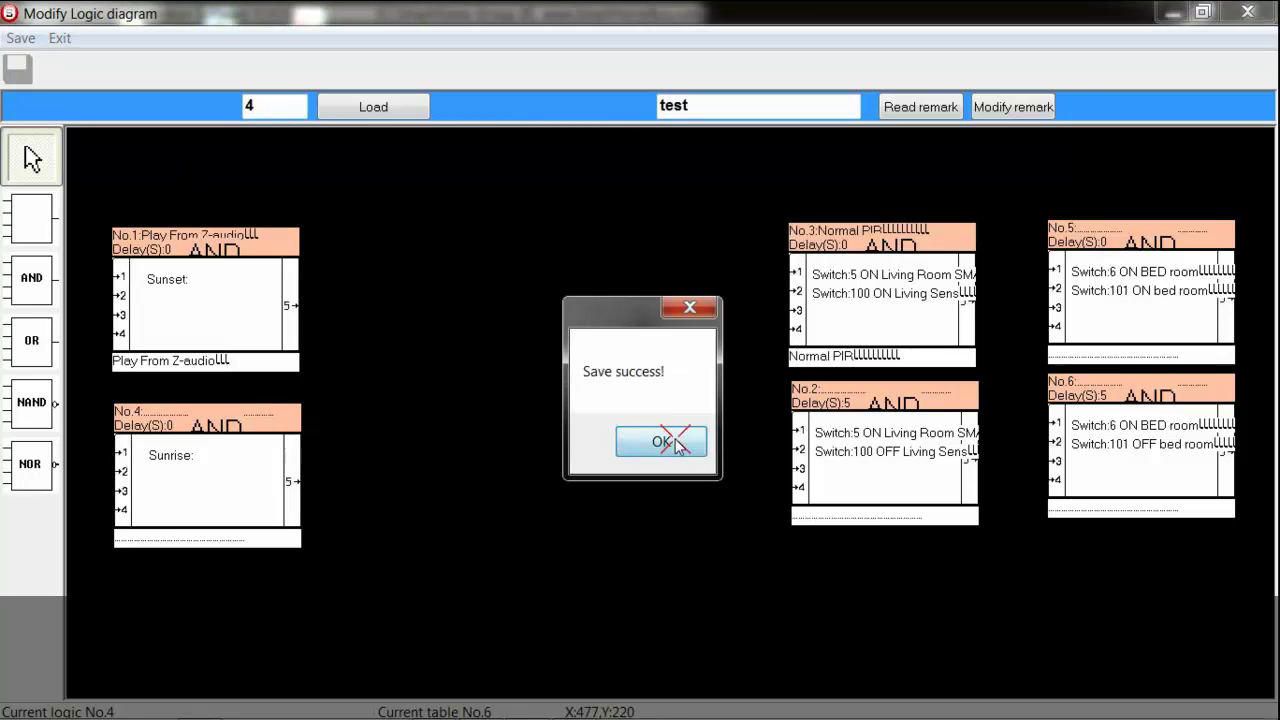
click(666, 440)
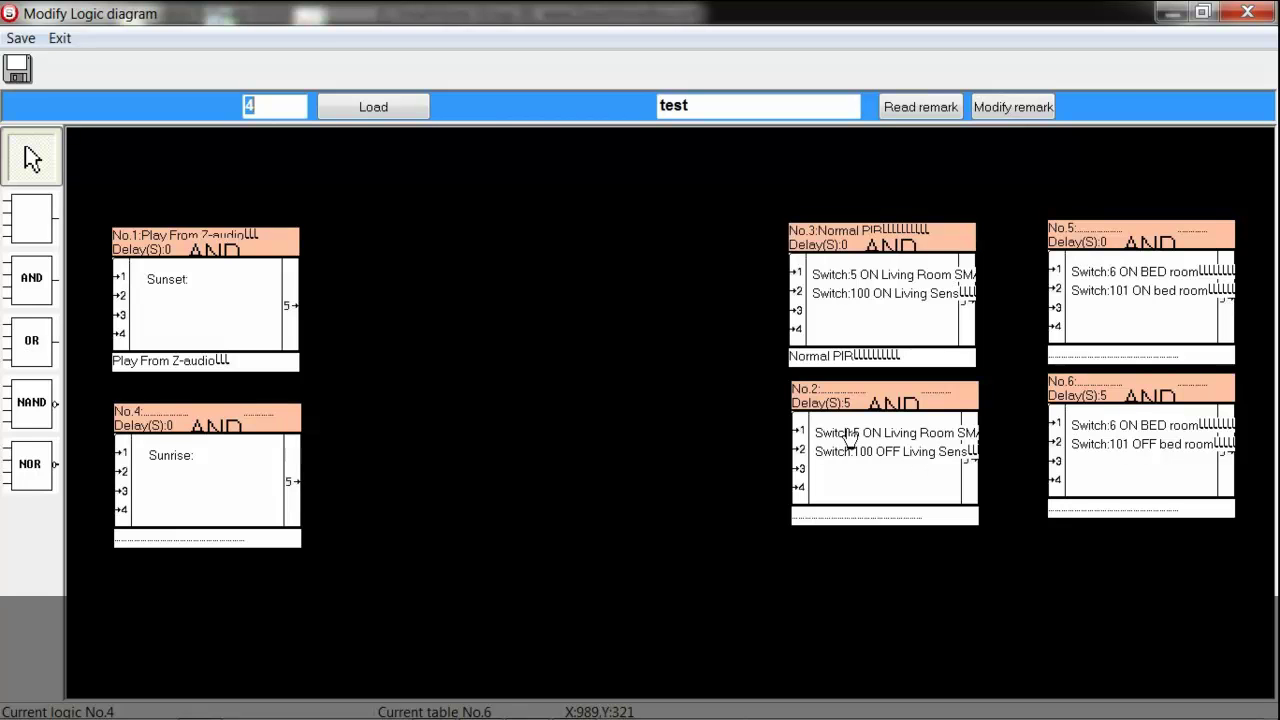
click(1247, 12)
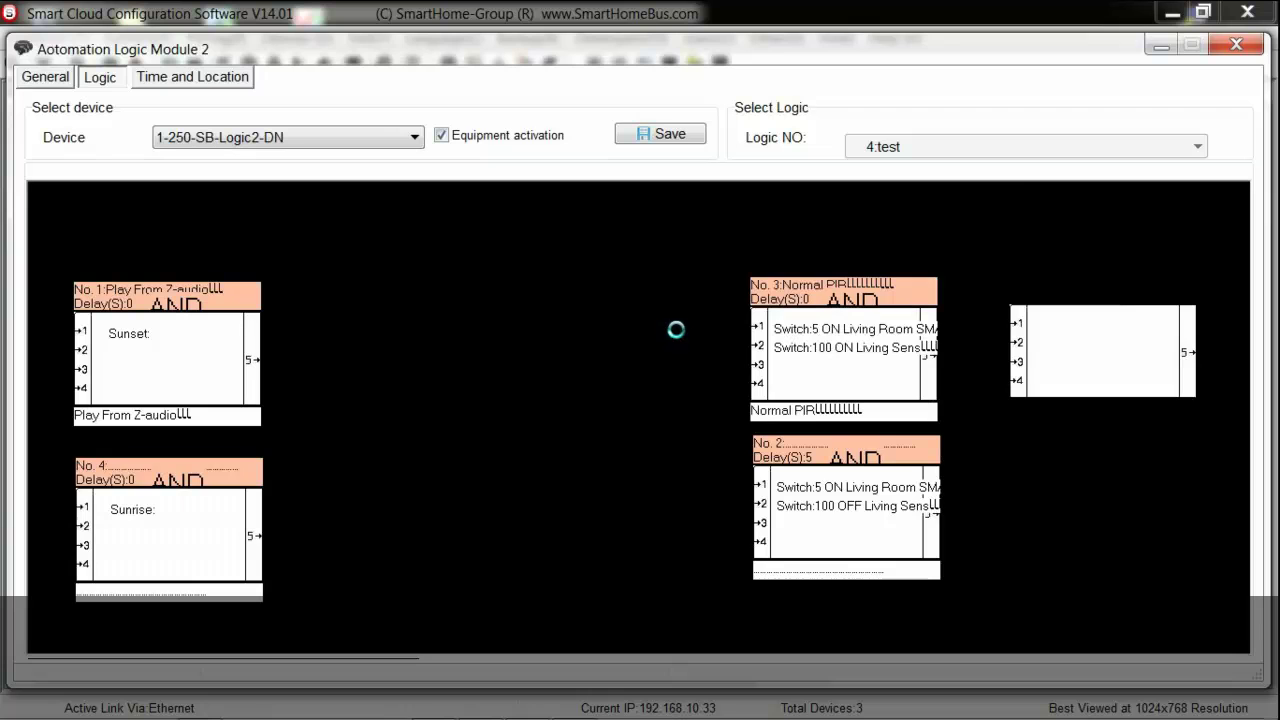
Close the logic module settings, review the SB-DDP panel's button assignments, then close the DDP settings
click(1236, 44)
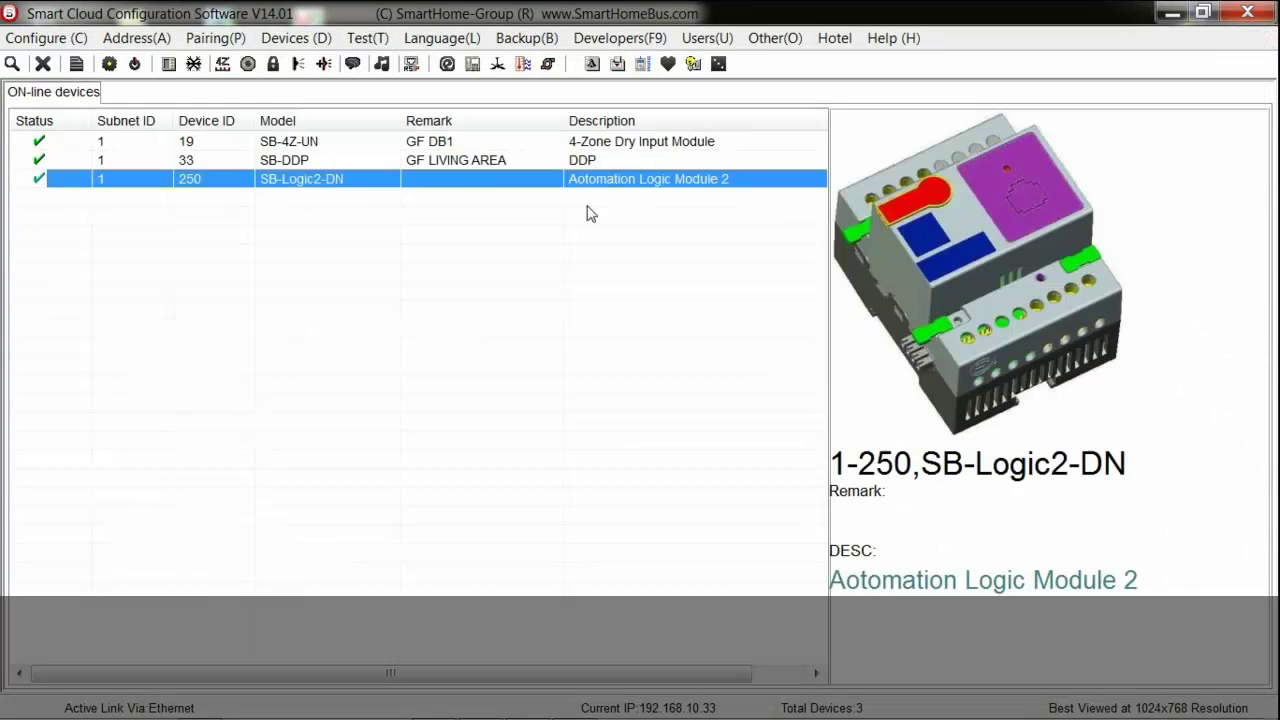
click(482, 162)
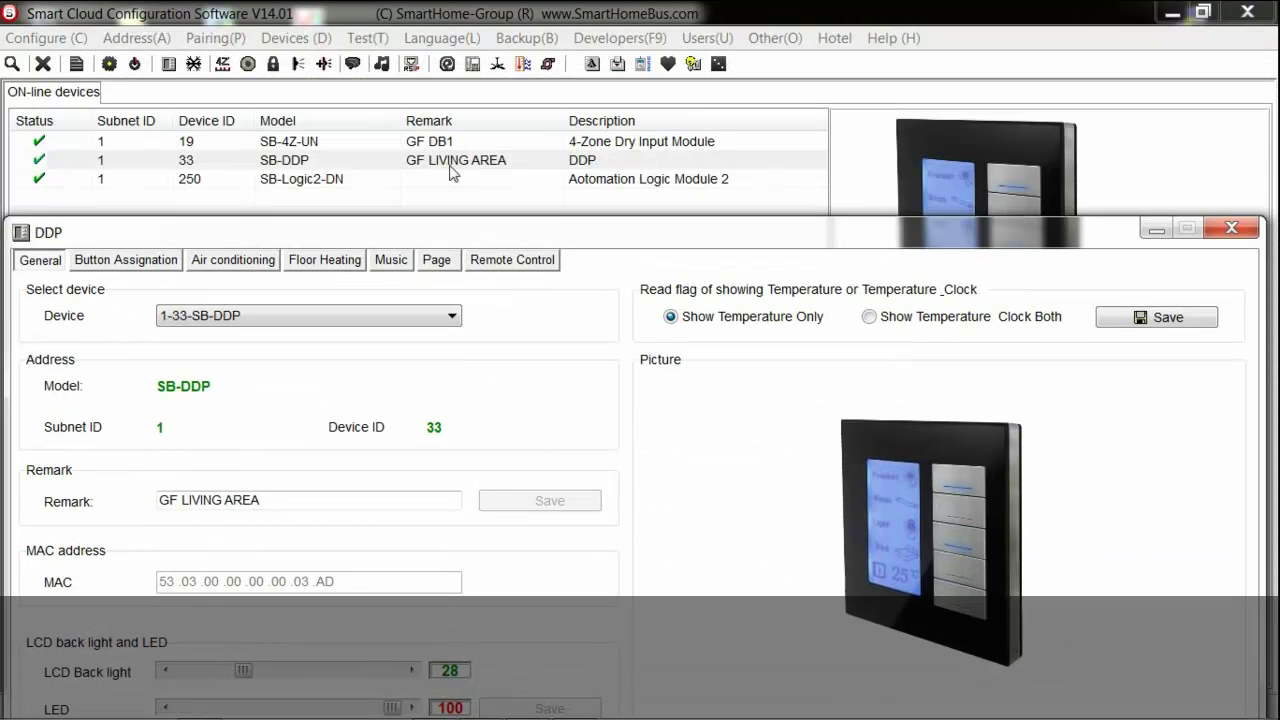
click(199, 179)
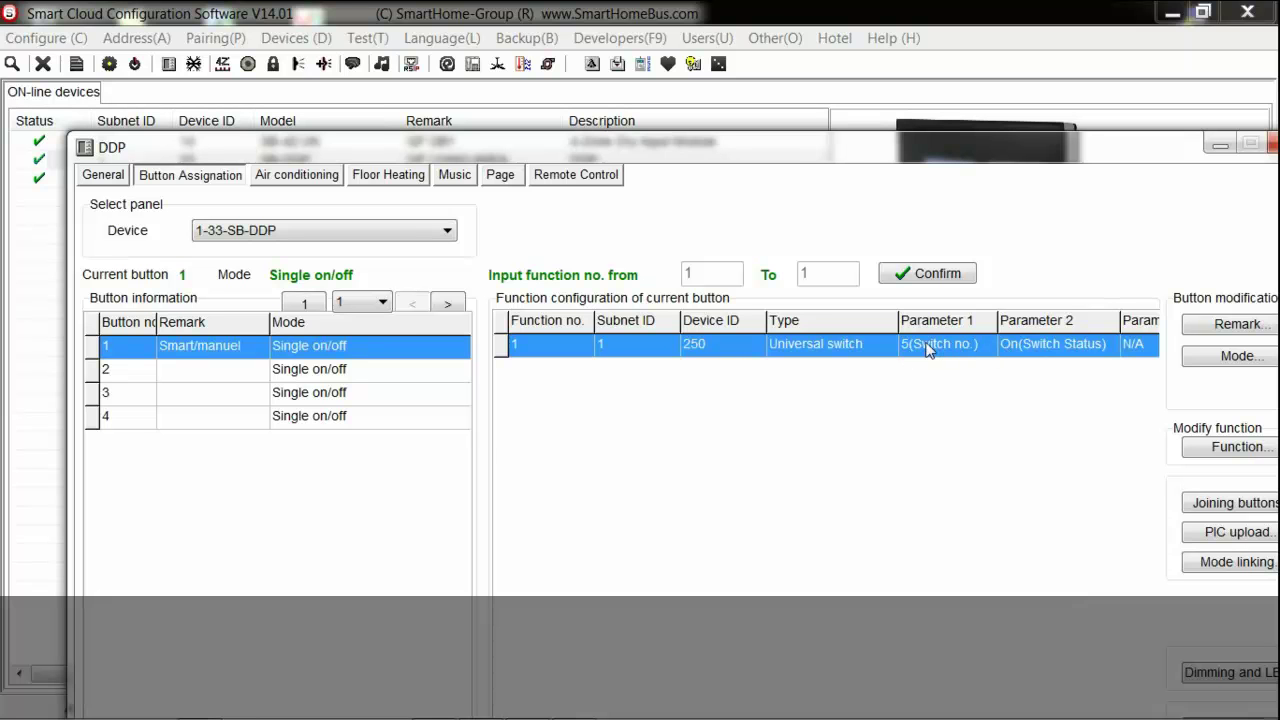
drag(1112, 160, 1021, 155)
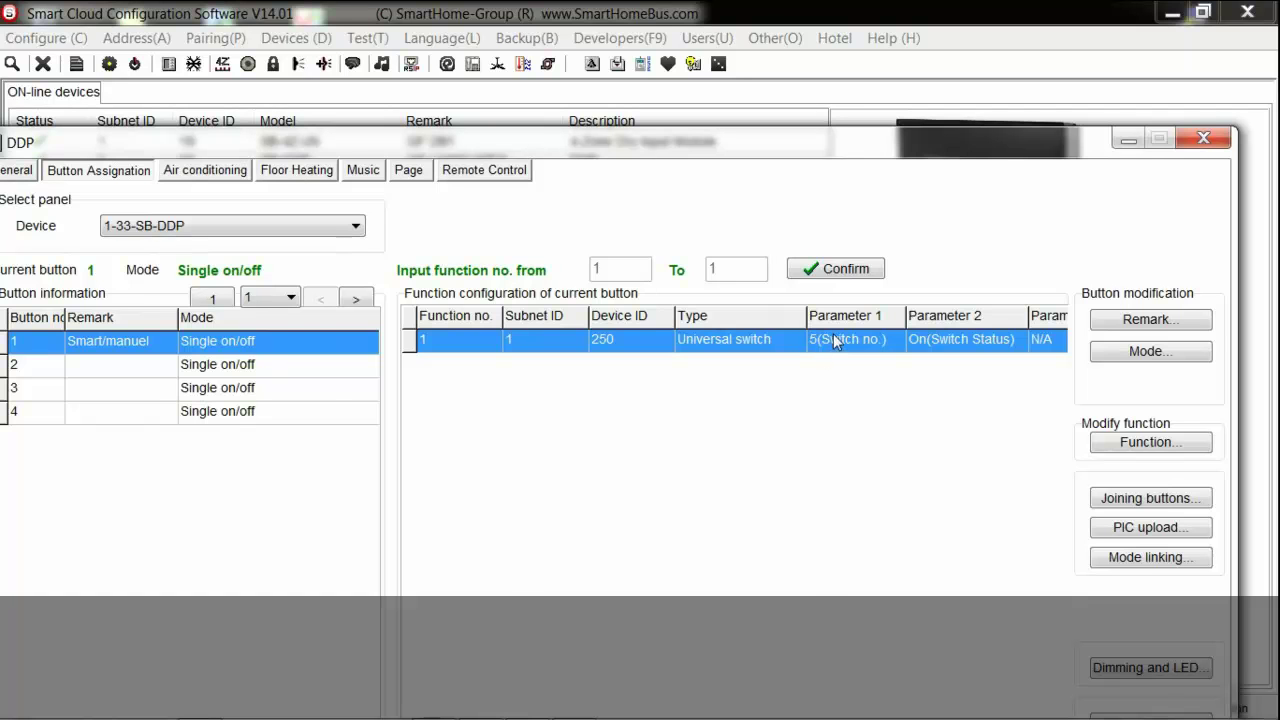
click(1203, 137)
Reopen SB-Logic2-DN's settings and load logic 4:test in the Logic view
click(566, 182)
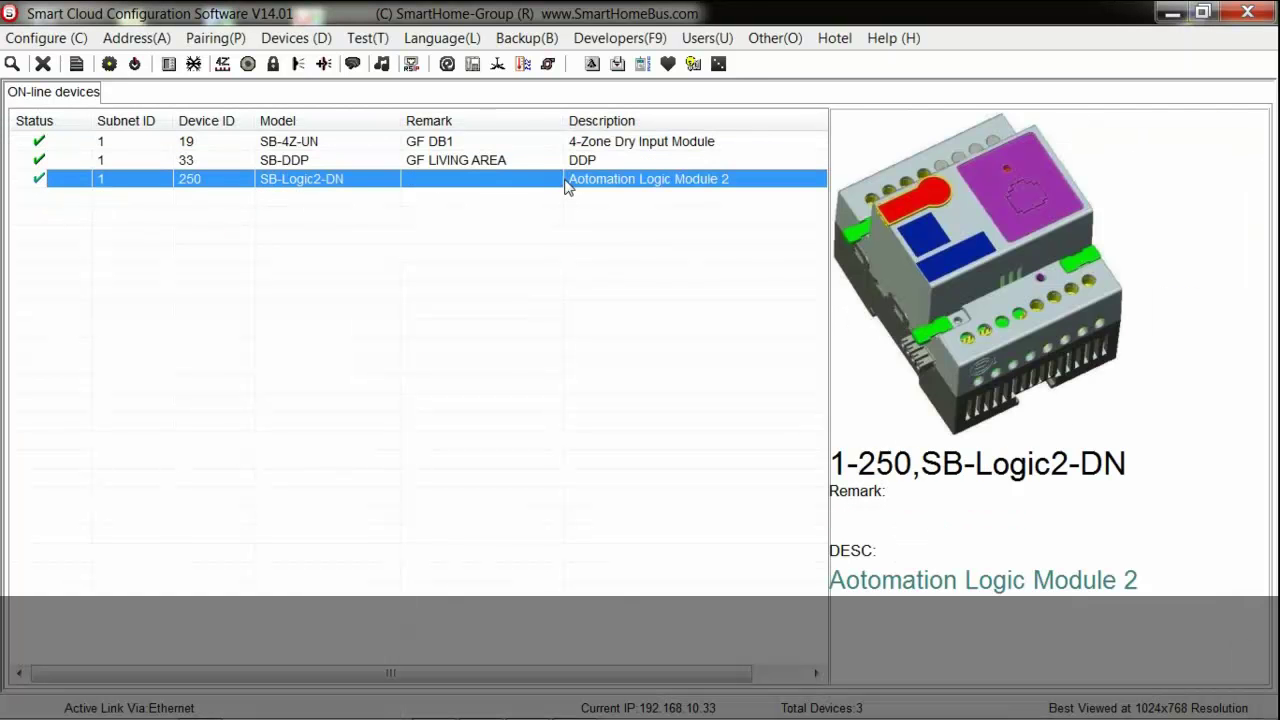
double_click(566, 182)
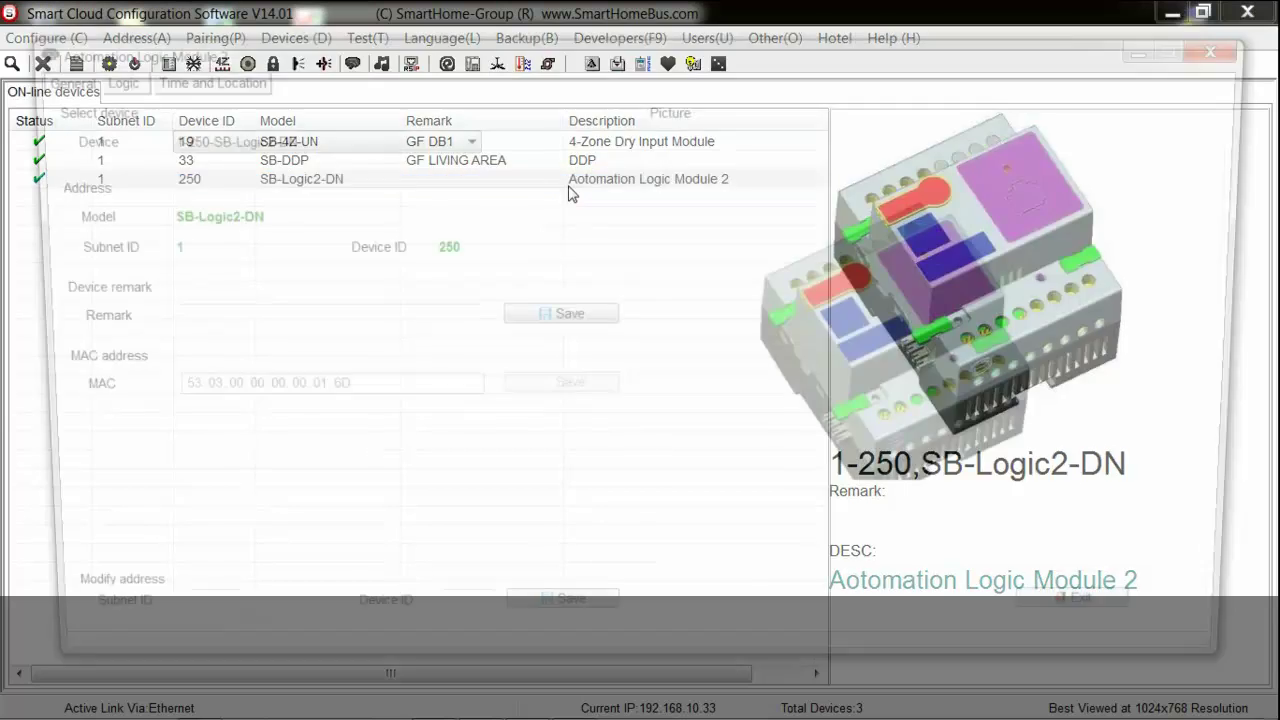
click(120, 78)
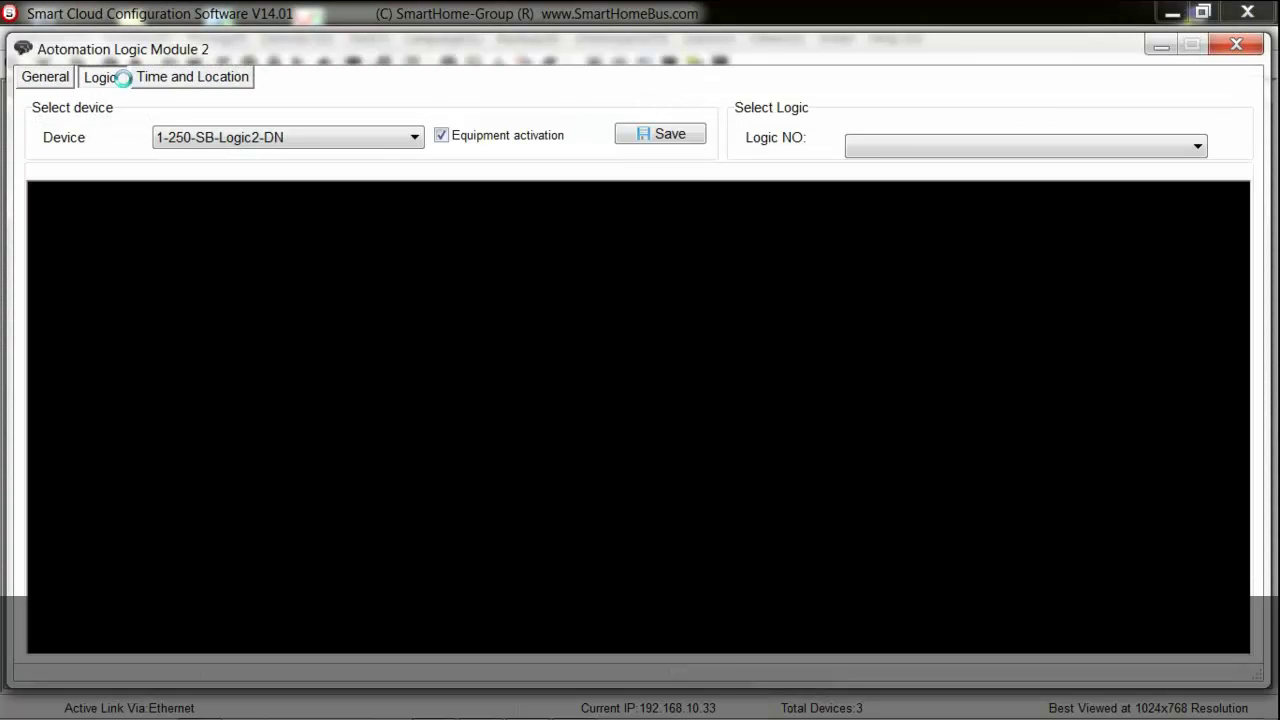
click(897, 146)
click(886, 223)
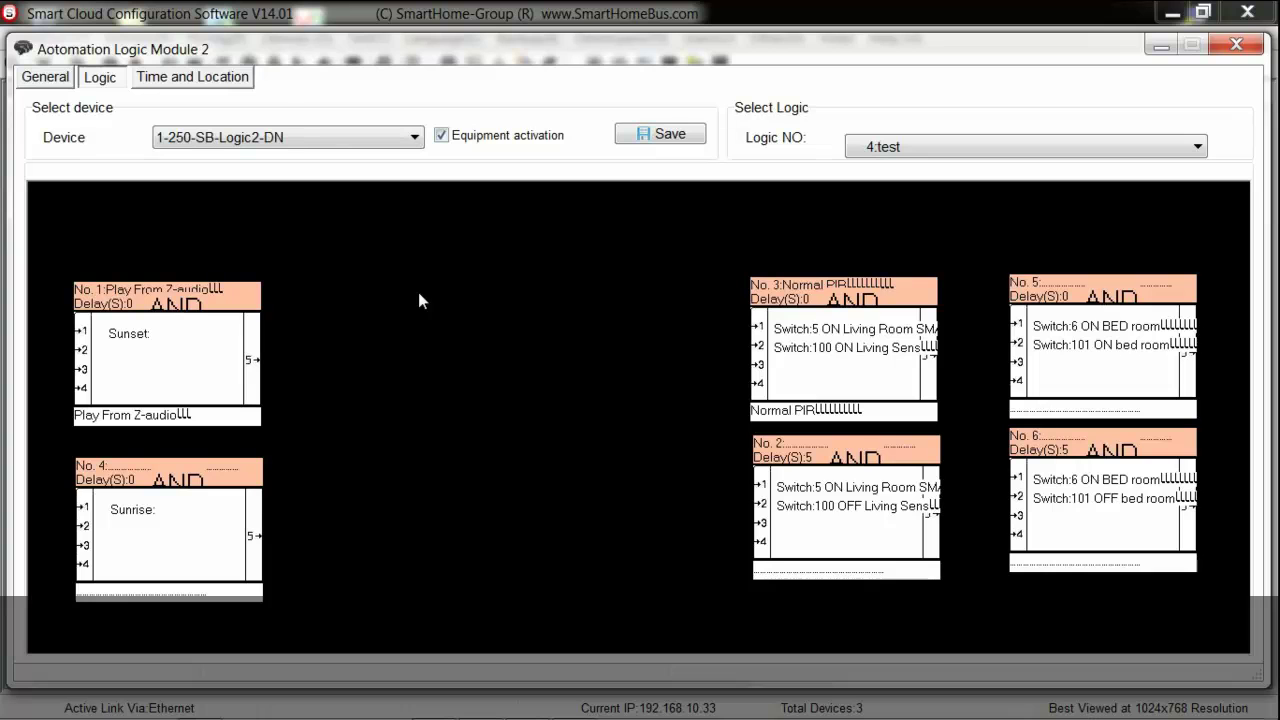
Open the diagram editor and apply table No.1's input pin 1 as a Time Type Sunset trigger
right_click(155, 360)
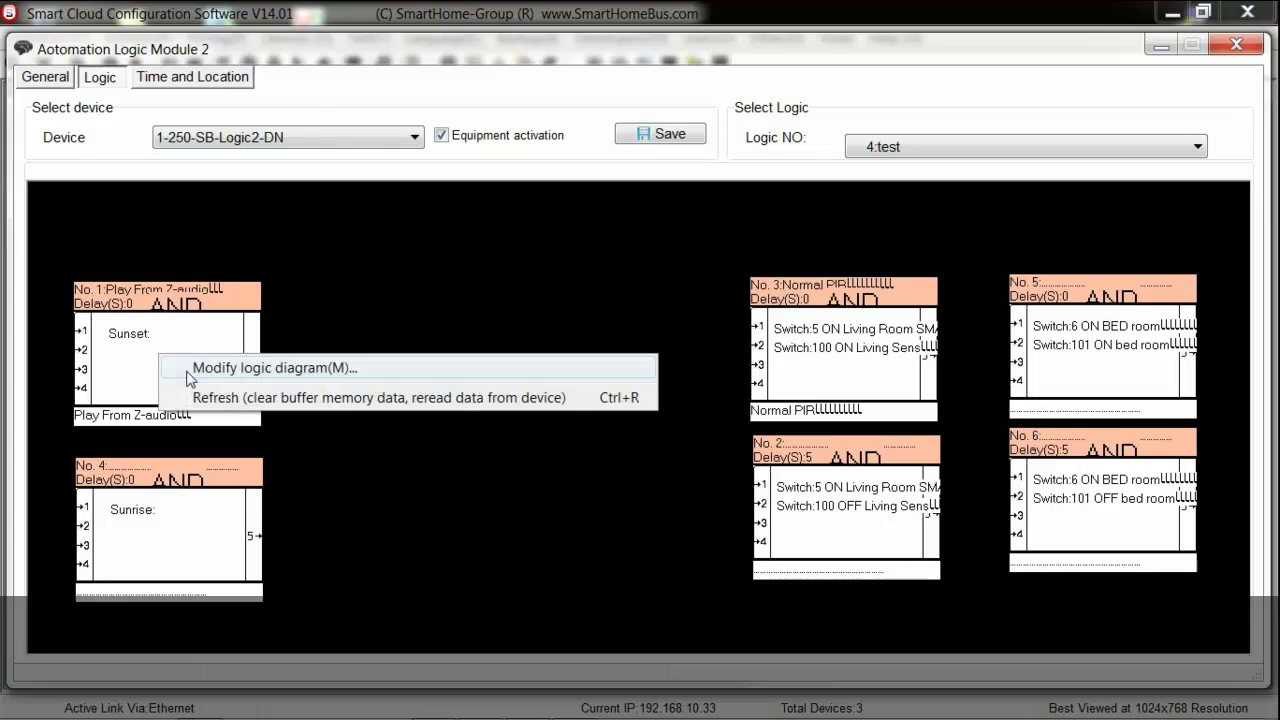
click(178, 367)
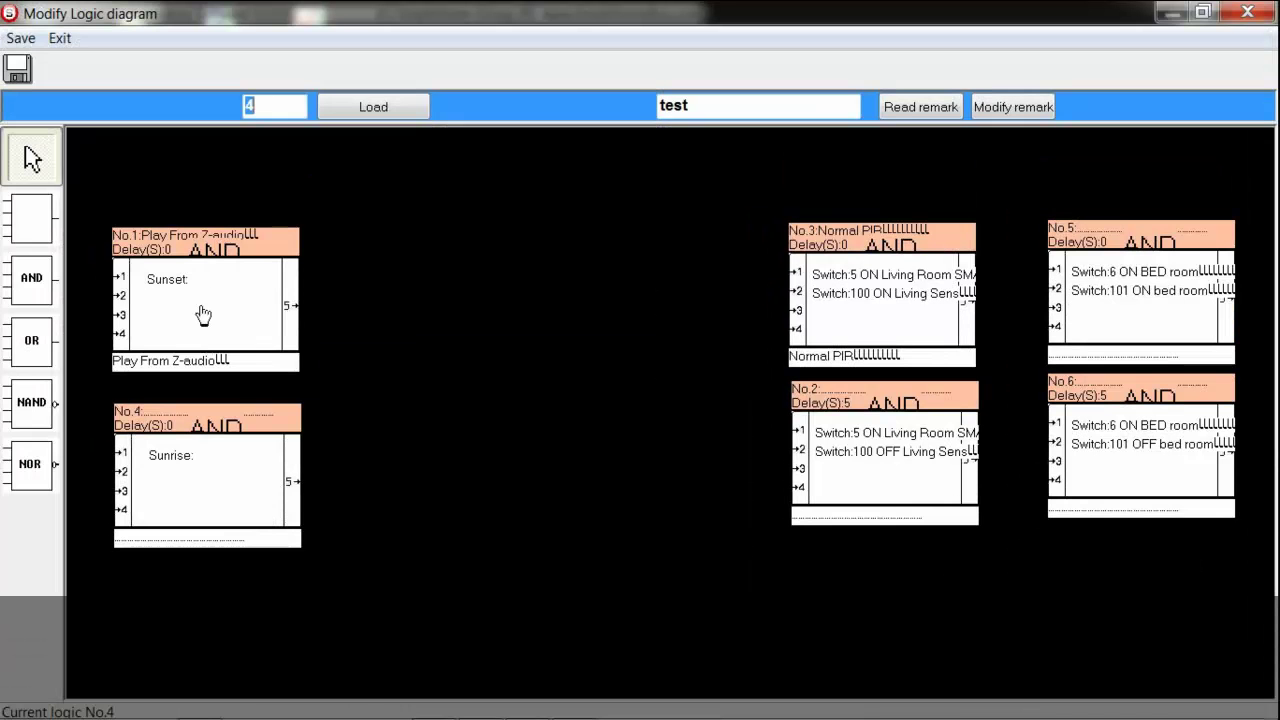
right_click(199, 306)
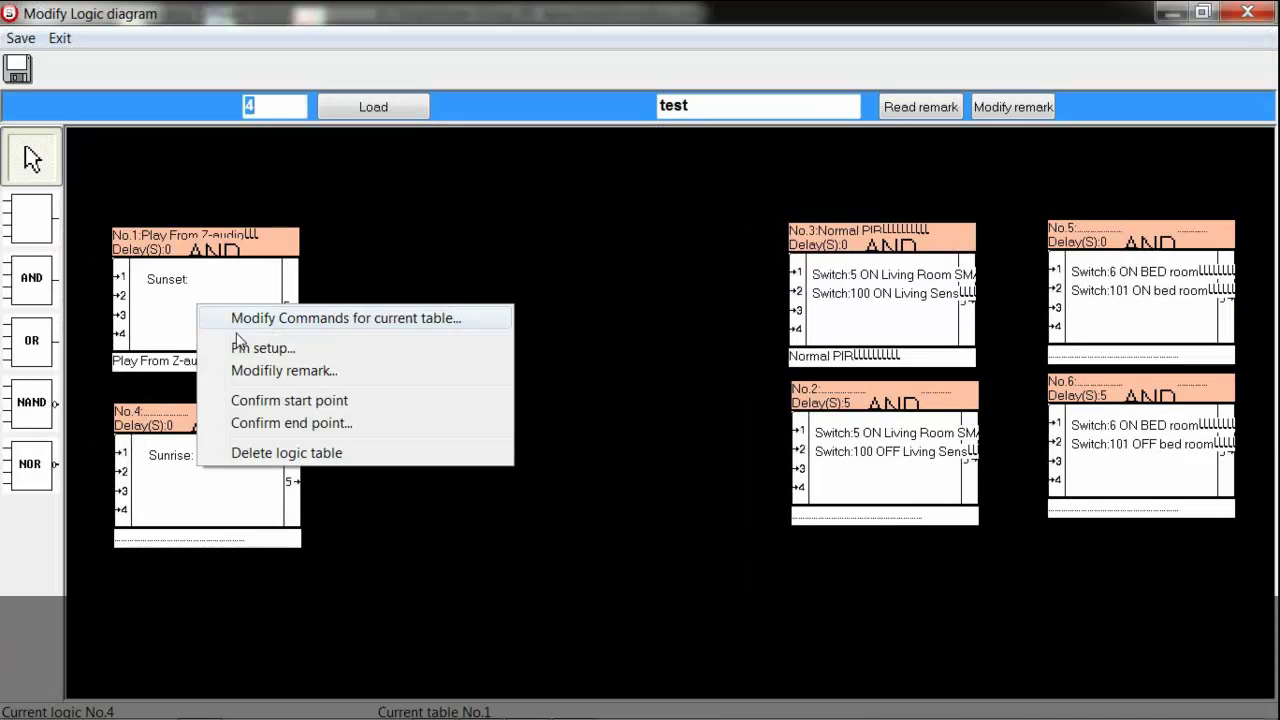
click(245, 347)
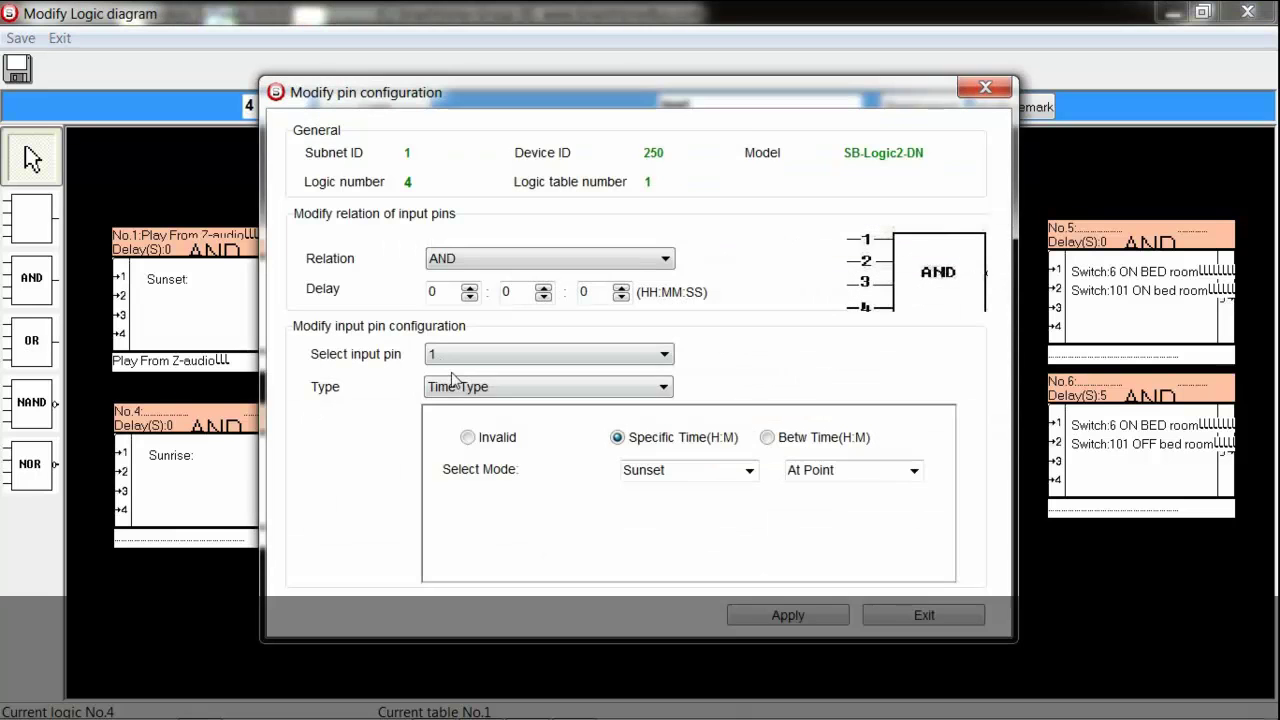
click(461, 387)
click(465, 463)
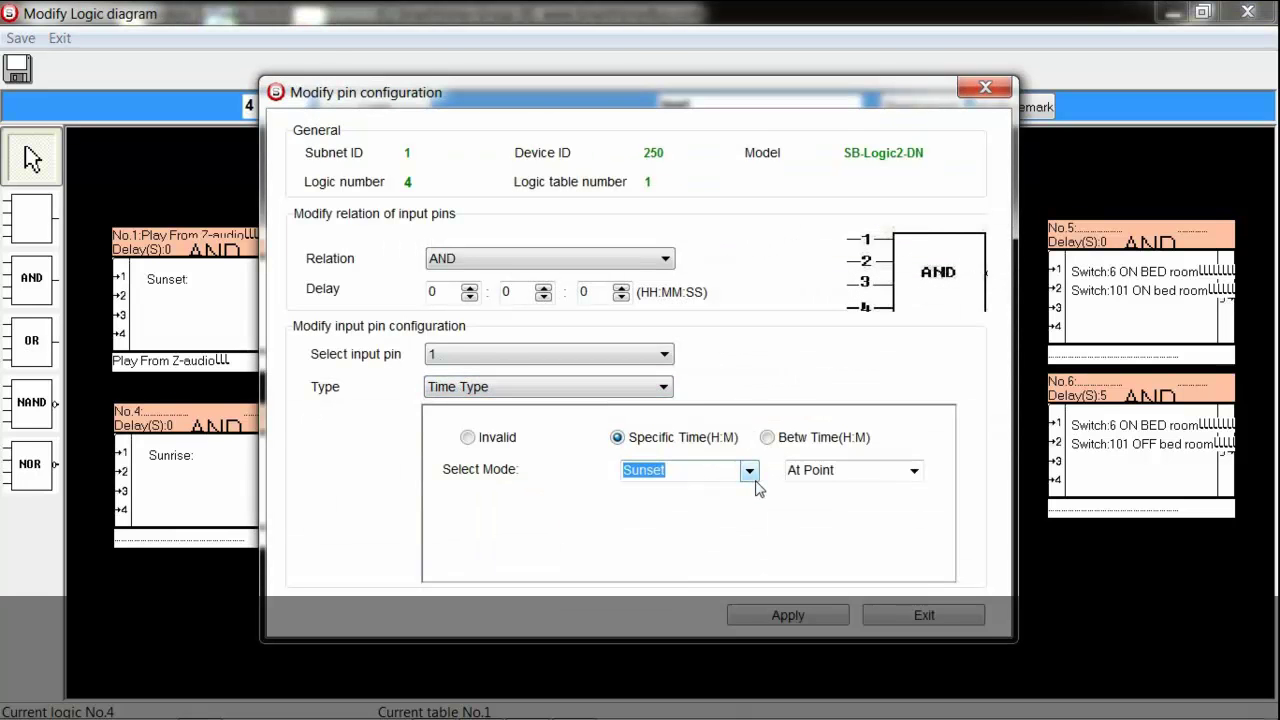
click(805, 612)
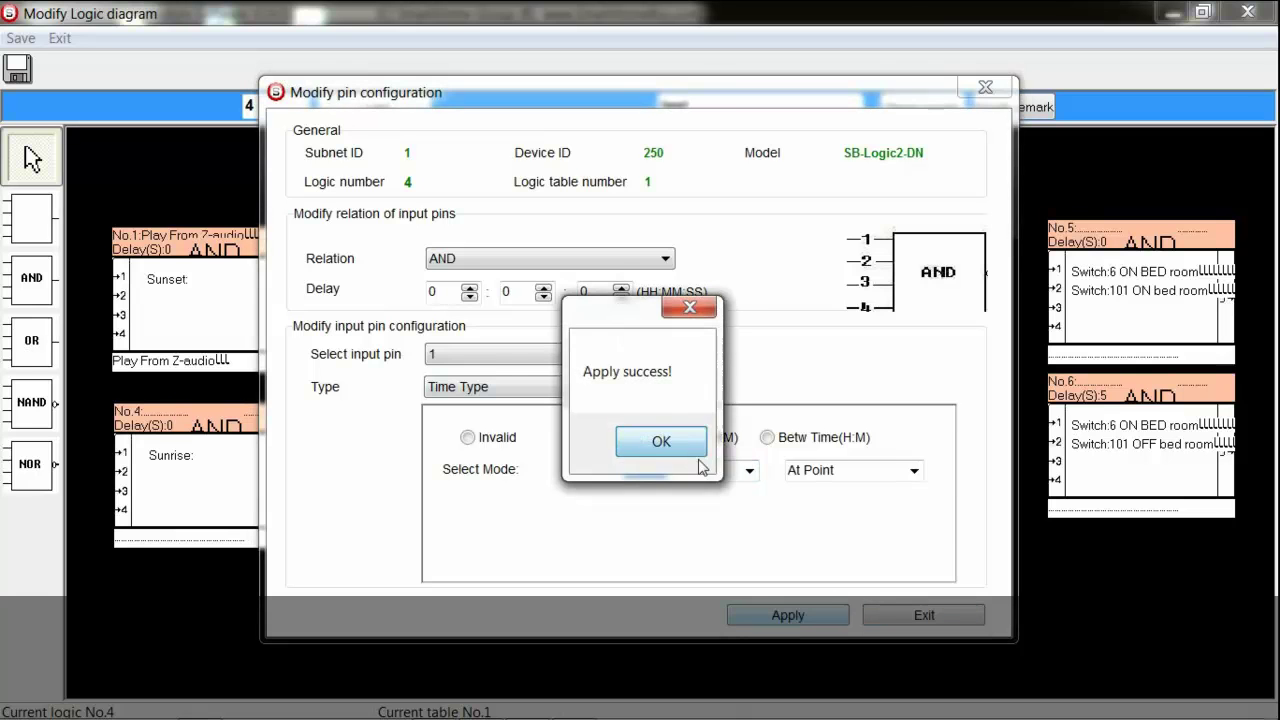
click(660, 440)
click(924, 614)
right_click(145, 290)
click(178, 301)
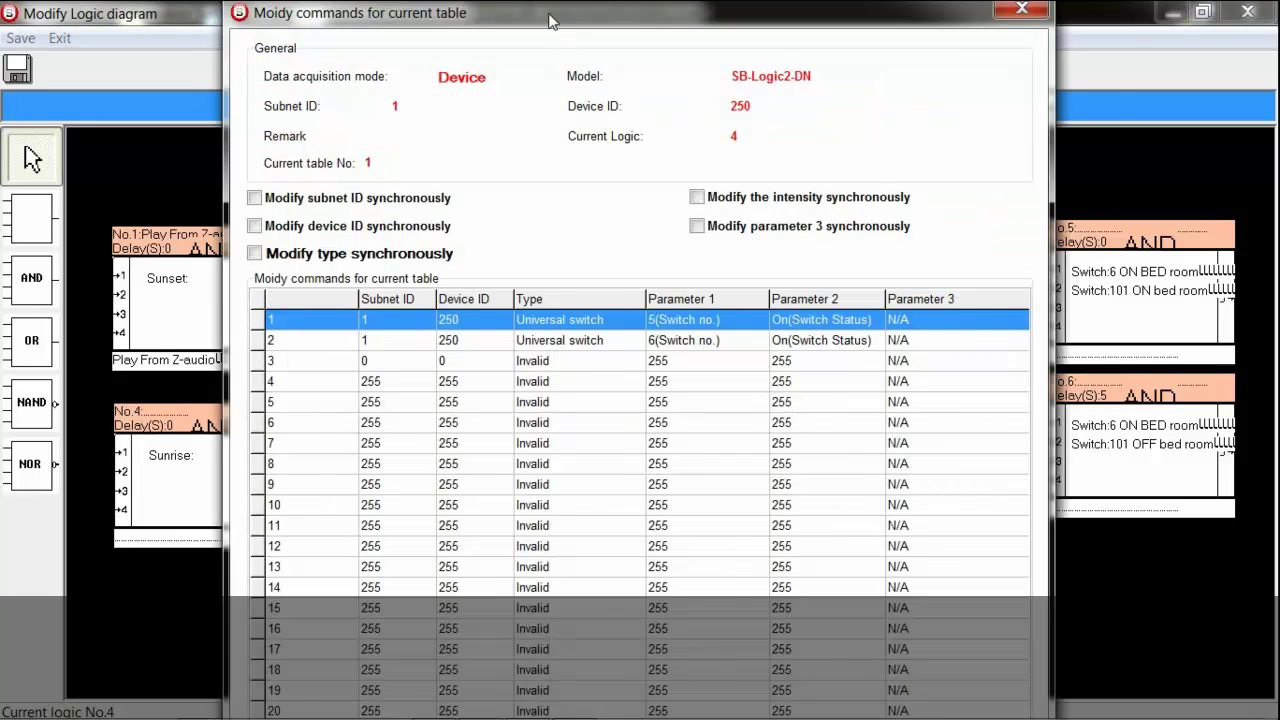
Review table No.1's command rows without saving, then show table No.4's commands (switches 5 and 6 Off)
drag(549, 22, 375, 23)
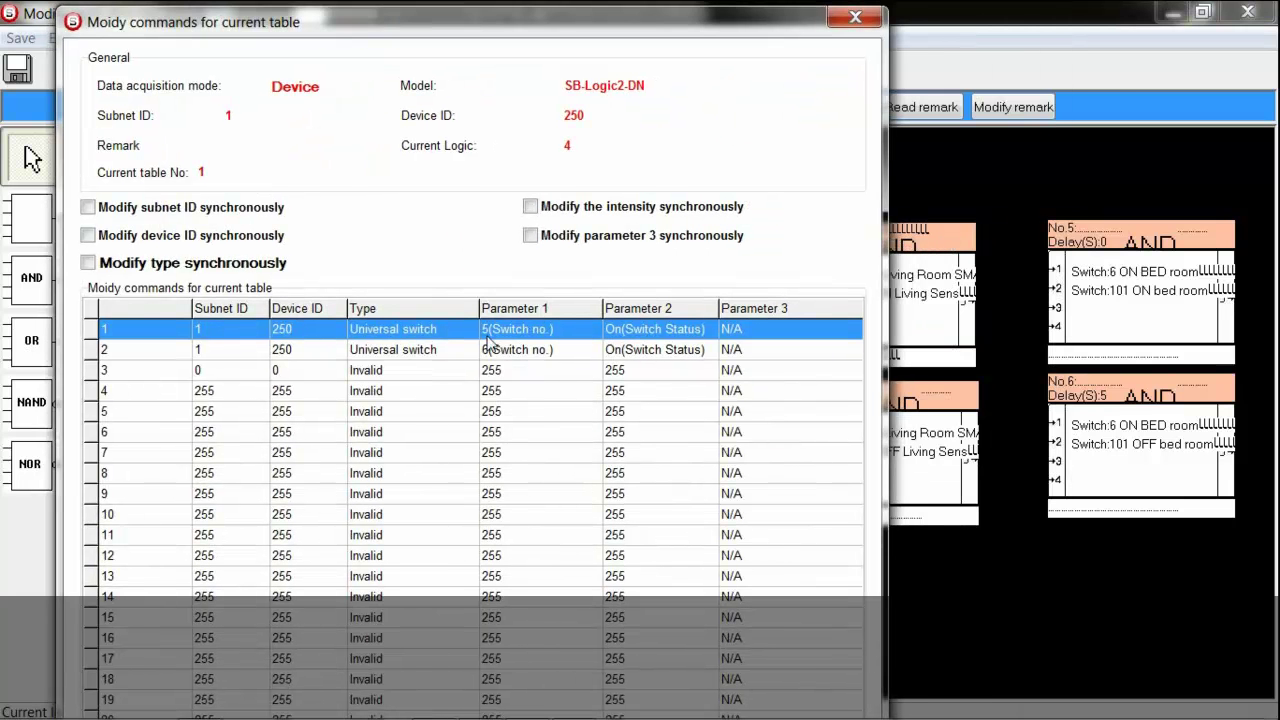
click(294, 331)
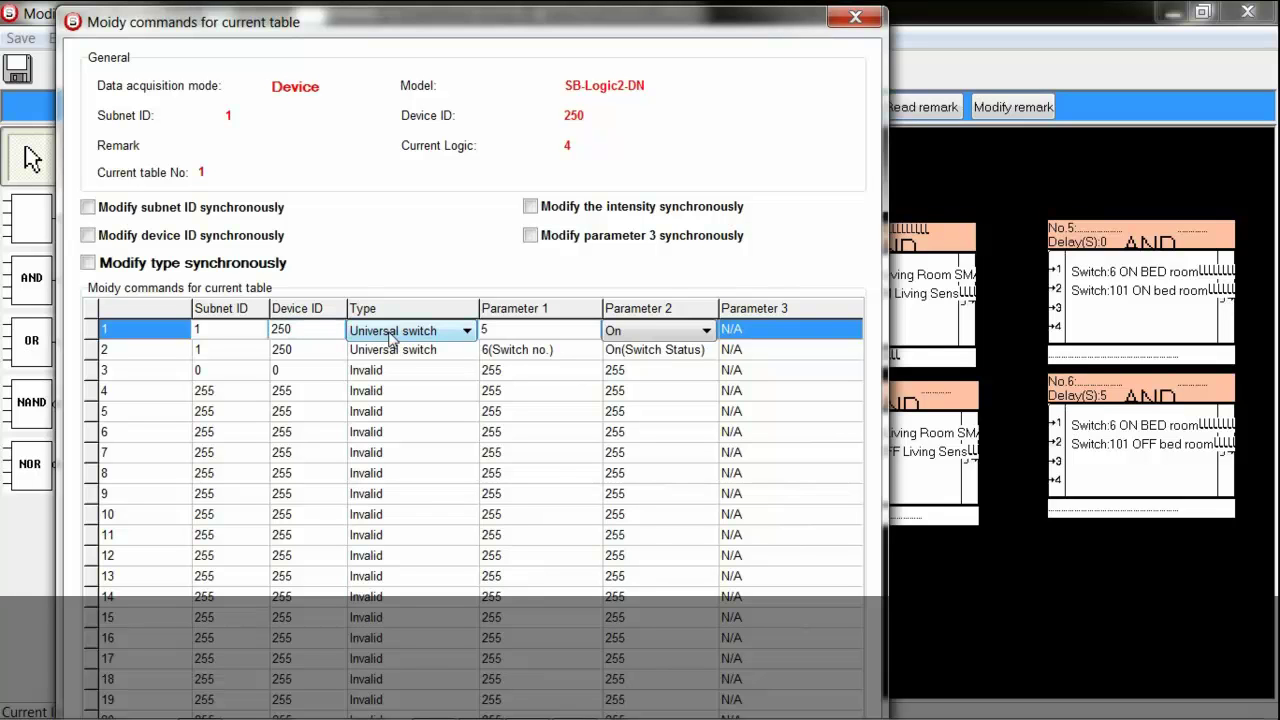
click(489, 330)
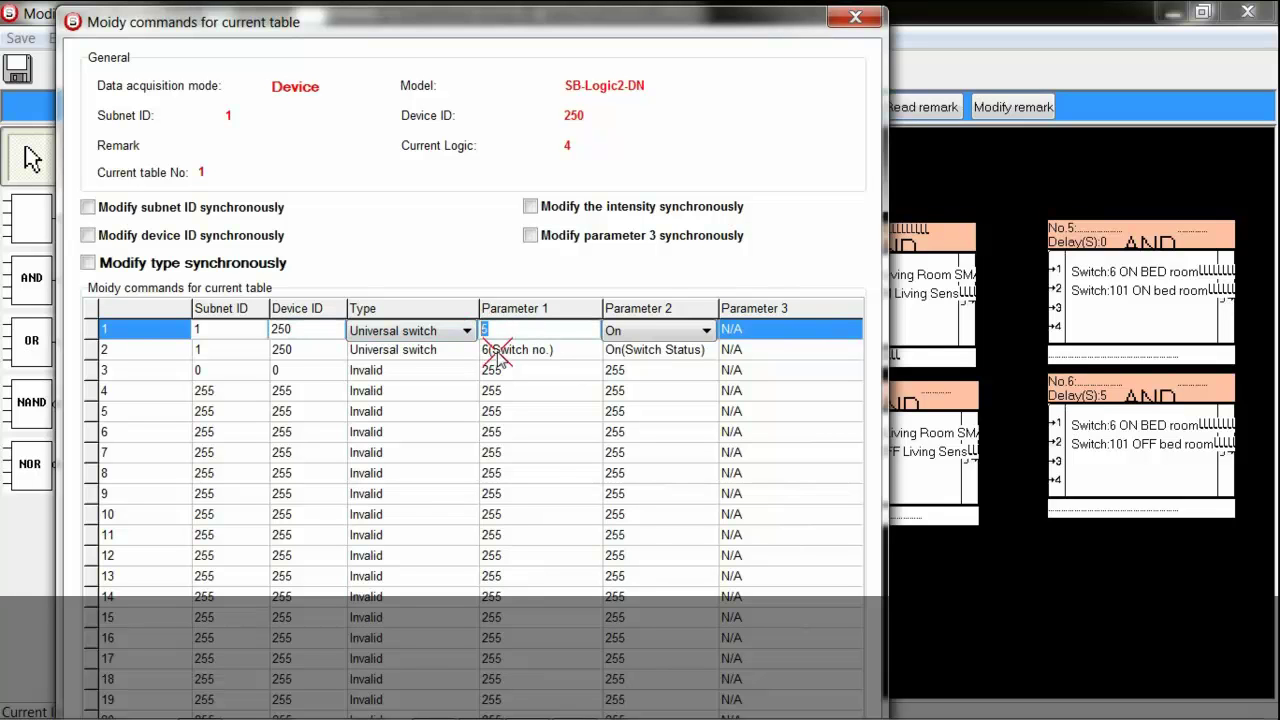
click(497, 352)
click(503, 370)
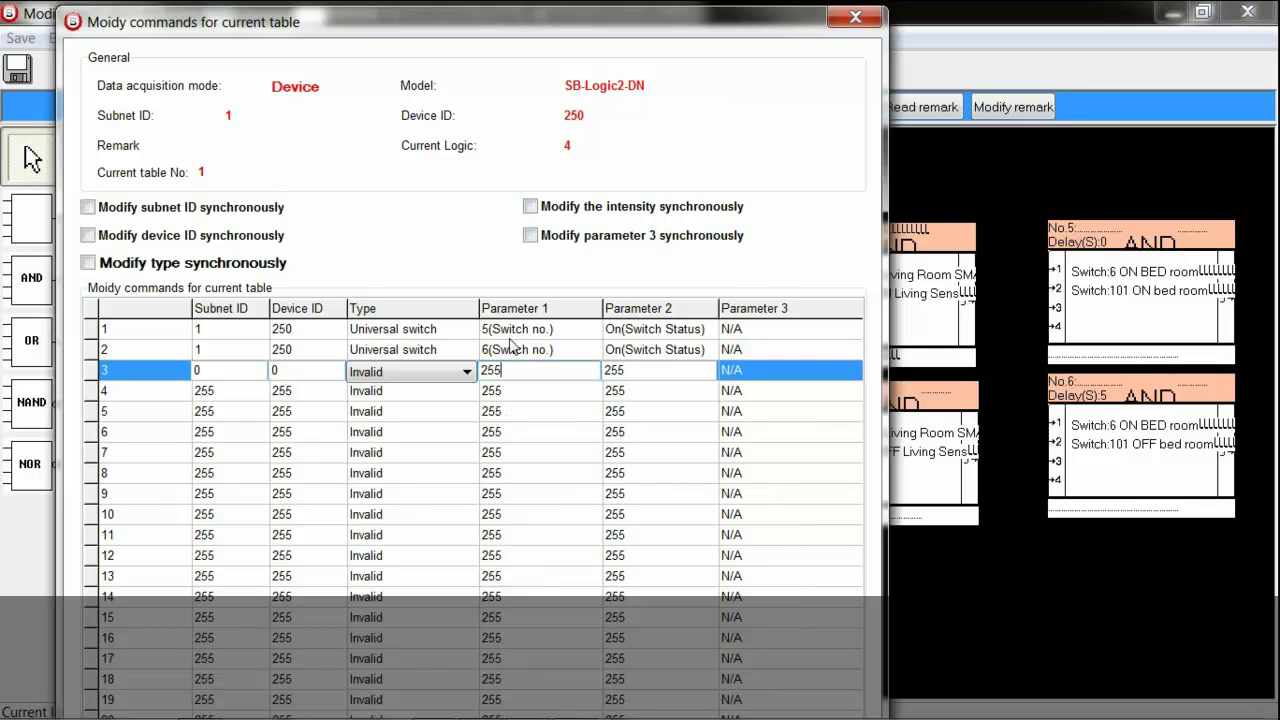
click(105, 330)
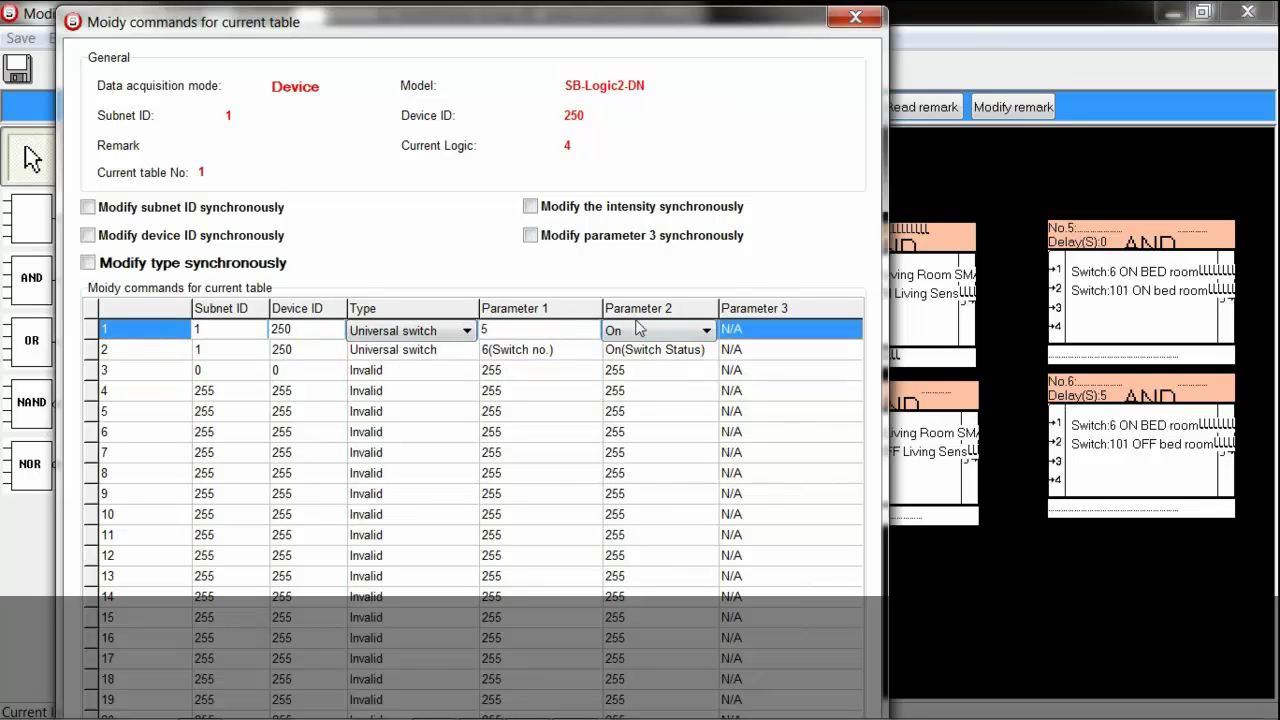
click(845, 22)
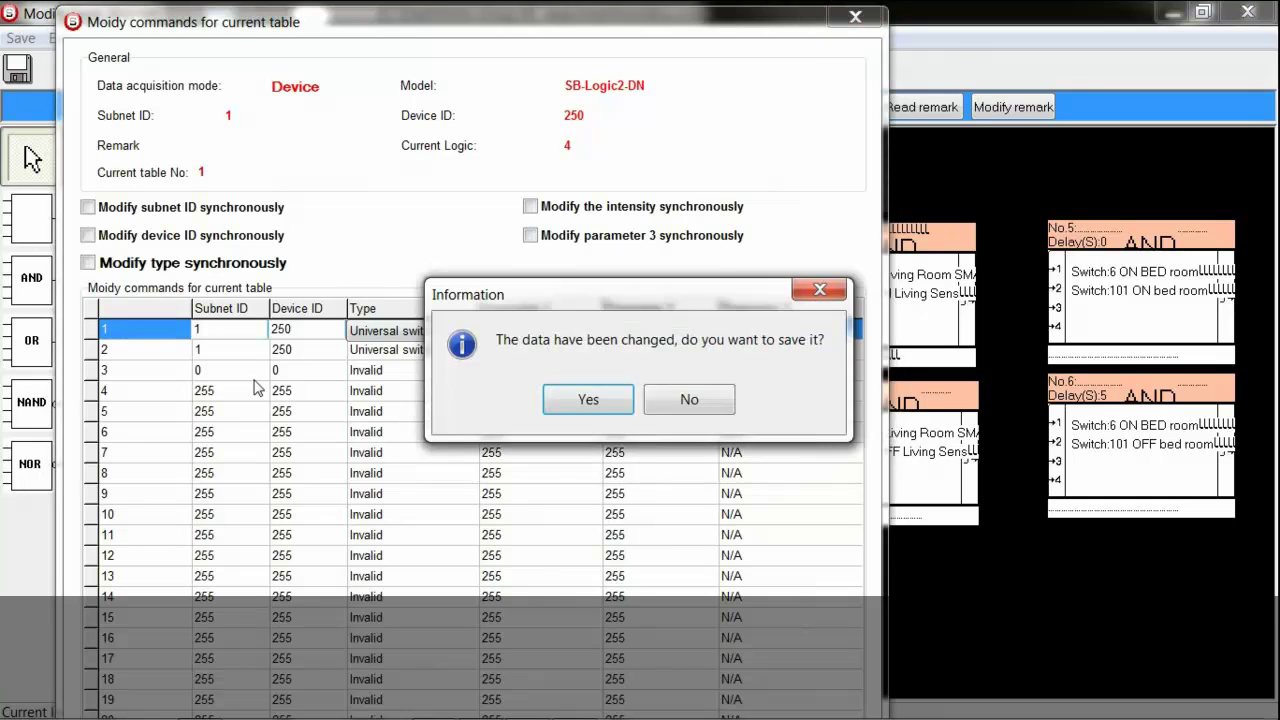
click(686, 398)
right_click(195, 470)
click(246, 470)
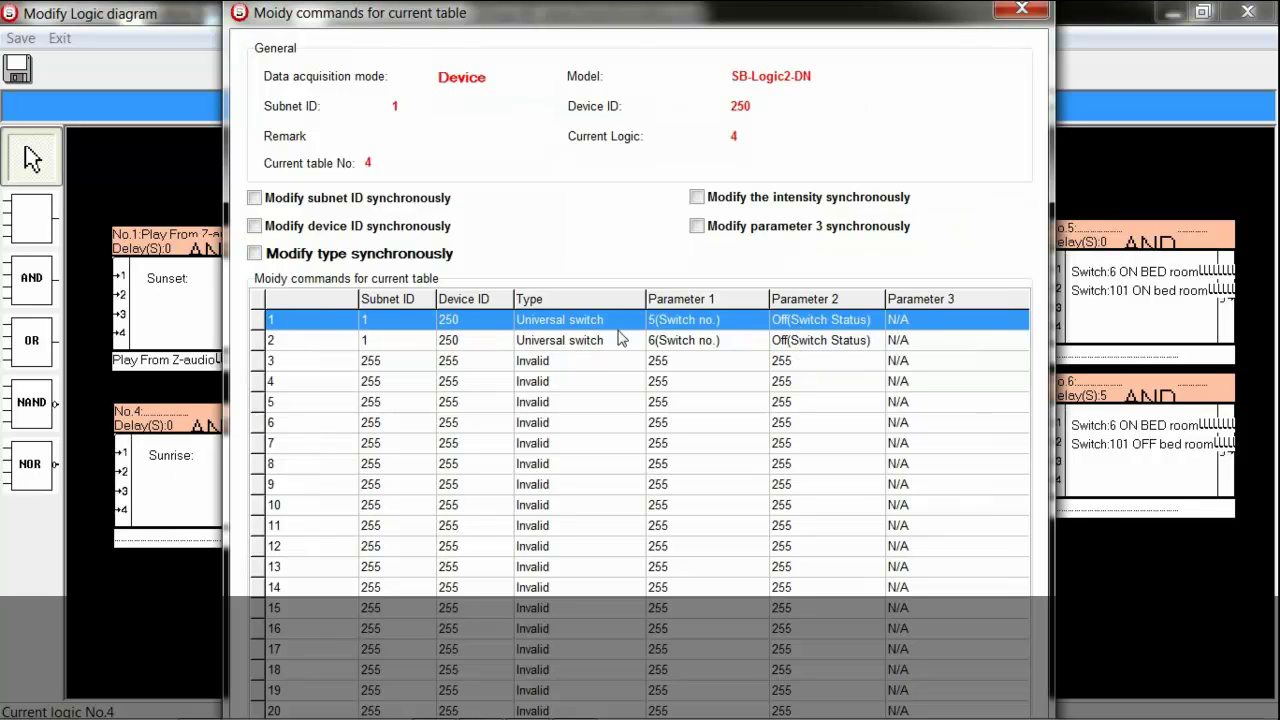
Close table No.4's command list and save the logic 4 diagram to the device
drag(930, 14, 764, 20)
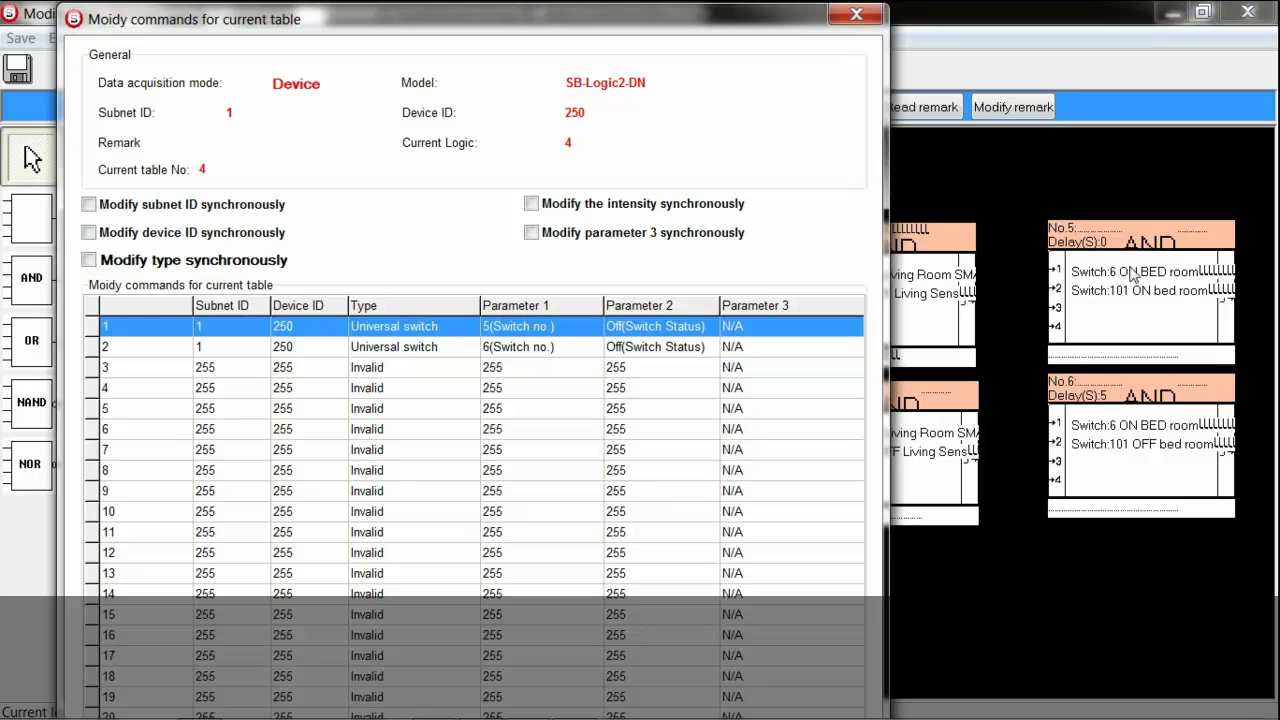
click(856, 14)
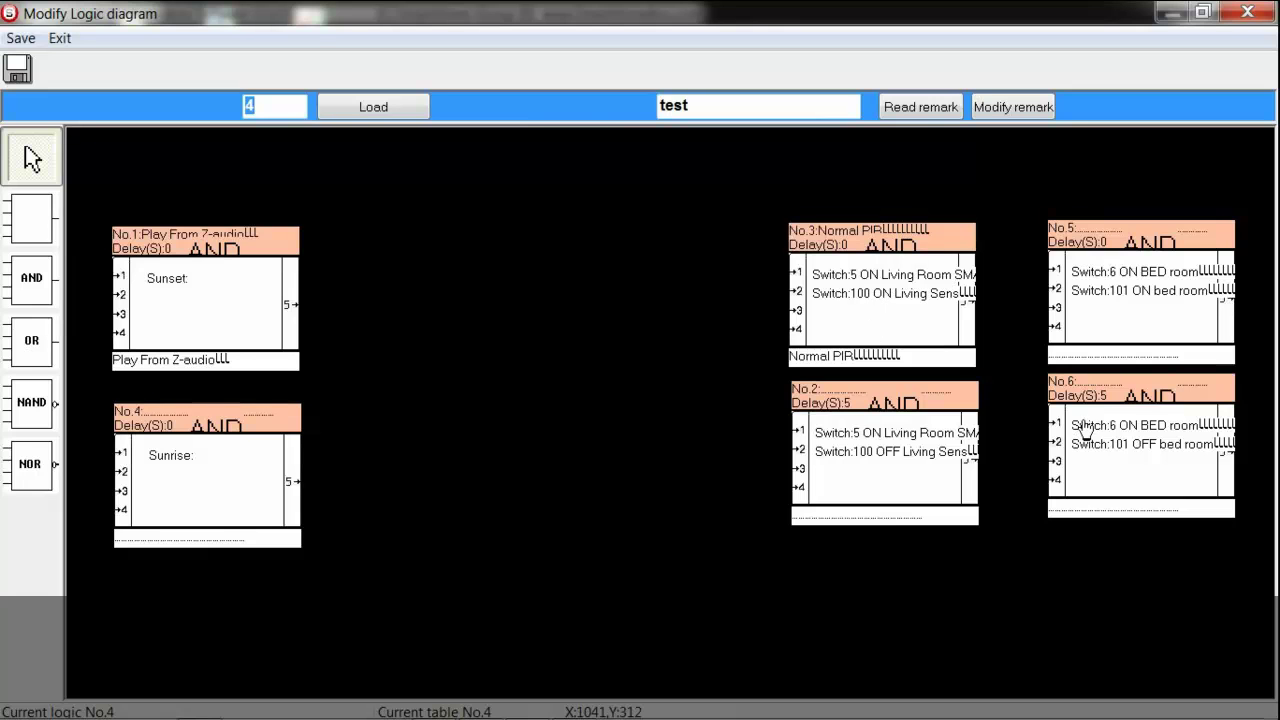
click(17, 68)
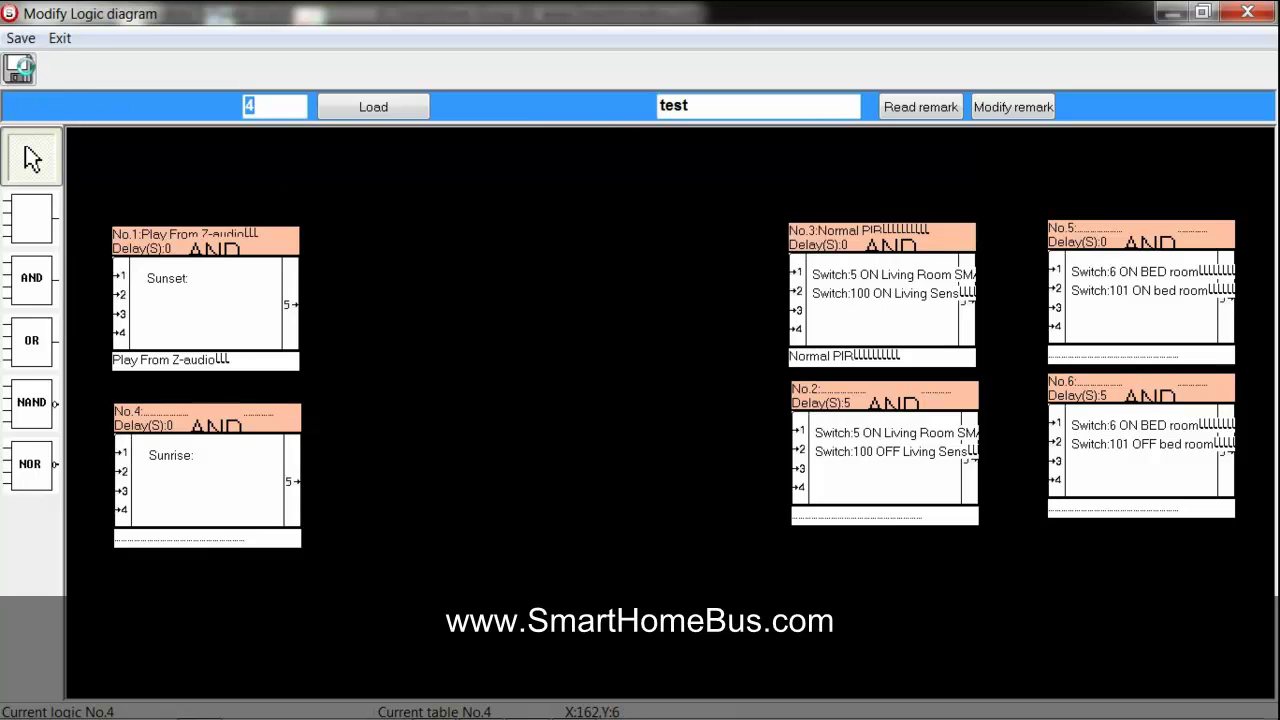
click(665, 443)
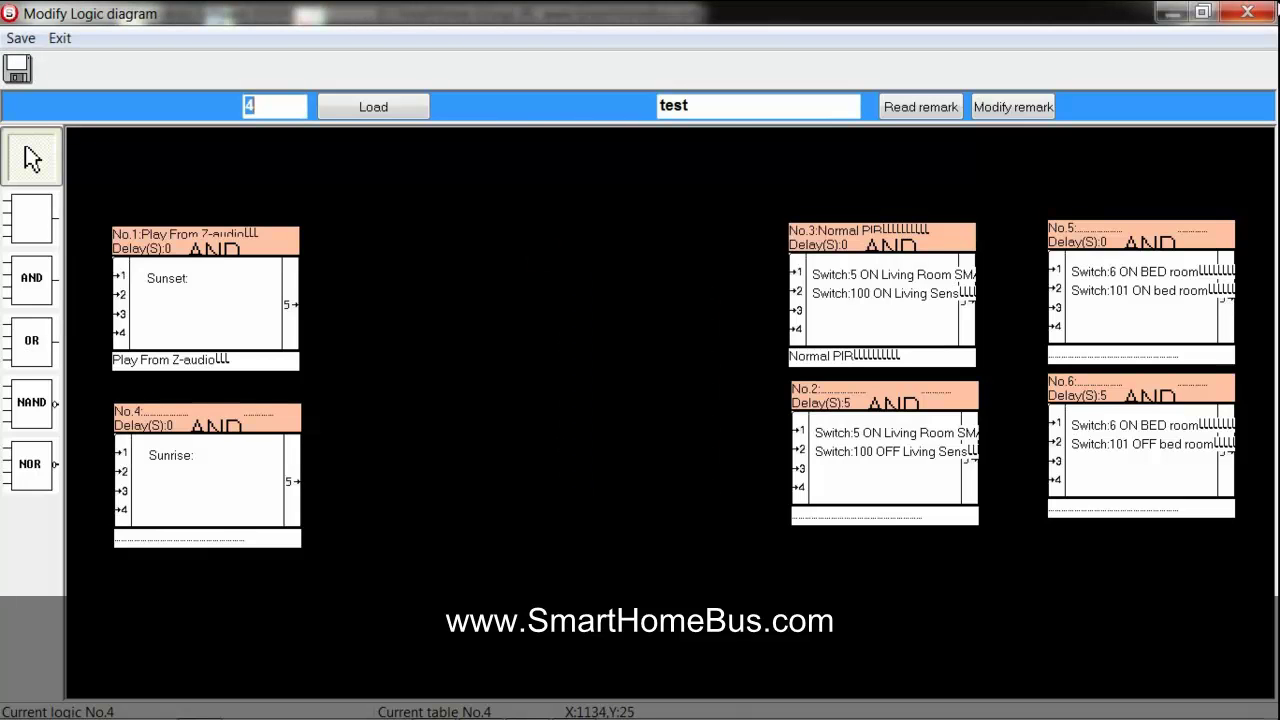